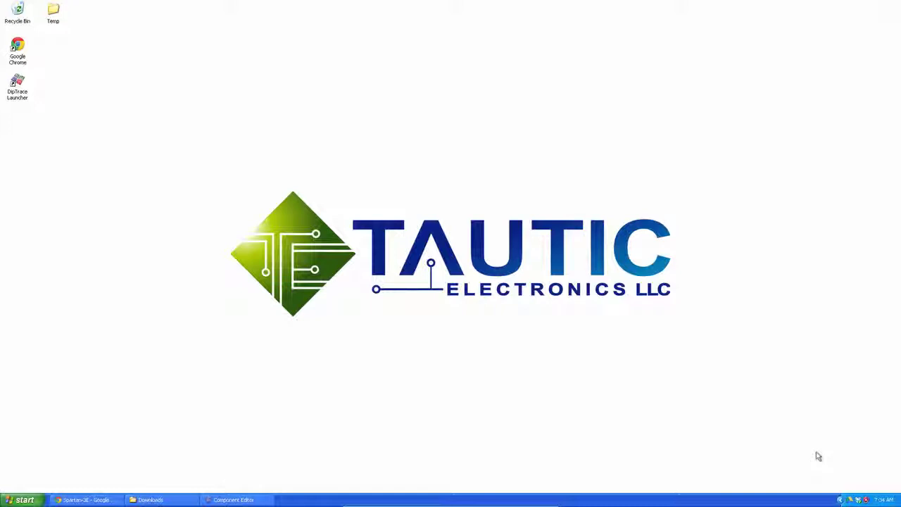
# Step: Place a vertical column of pins just left of the canvas centre line
pyautogui.click(232, 500)
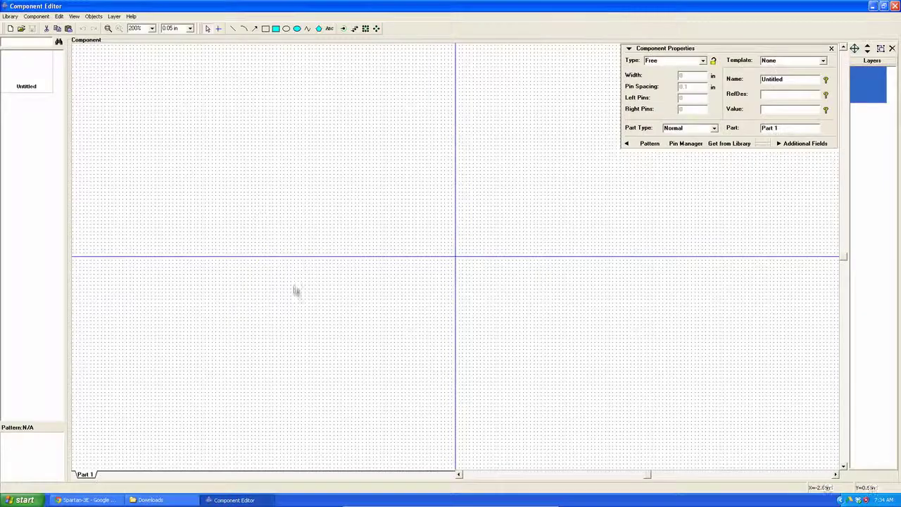
pyautogui.click(354, 28)
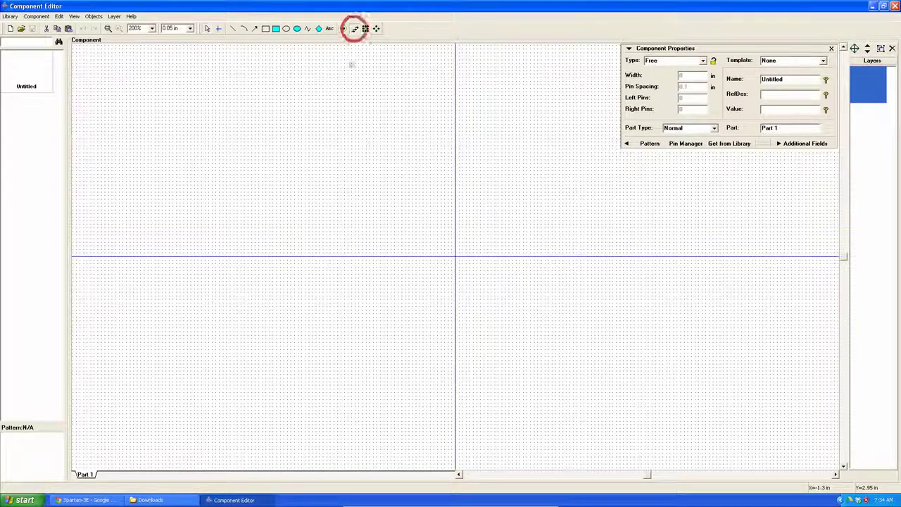
pyautogui.click(396, 142)
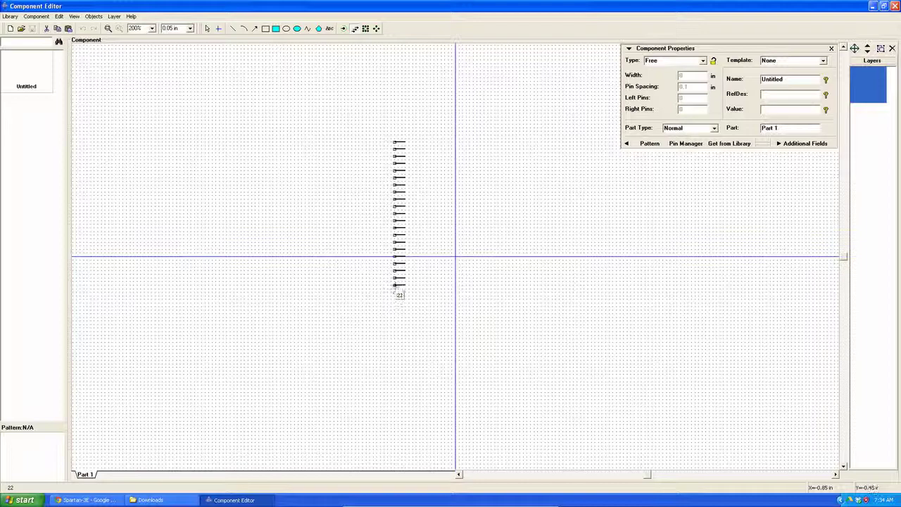
pyautogui.click(395, 279)
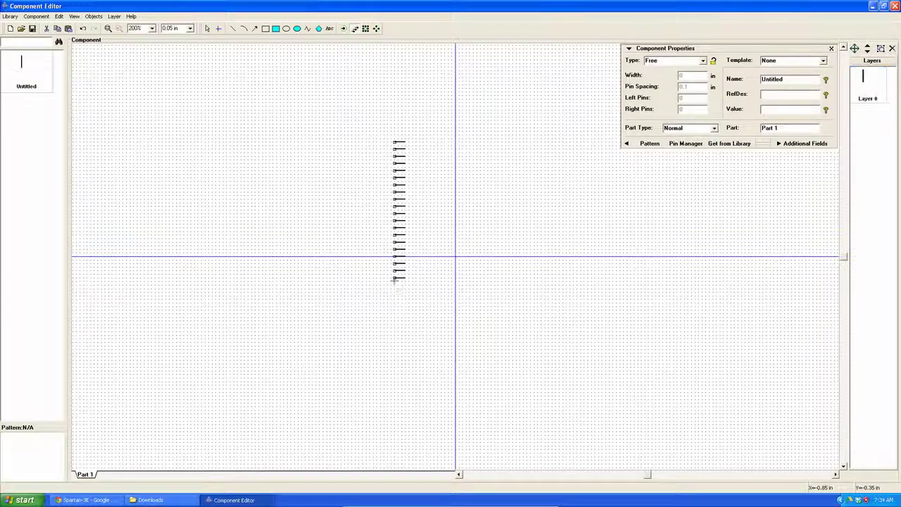
# Step: Review the new pins in Pin Manager and close it
pyautogui.click(687, 143)
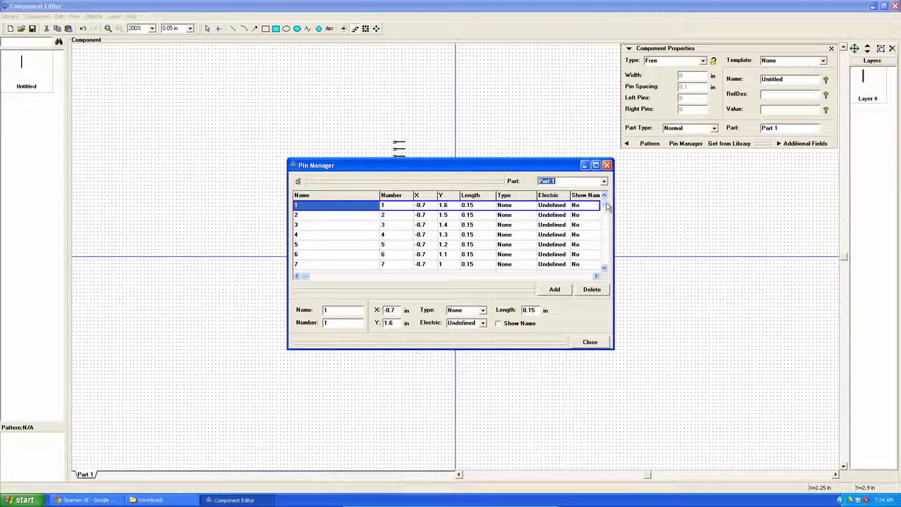
pyautogui.moveTo(604, 206)
pyautogui.mouseDown()
pyautogui.moveTo(601, 240)
pyautogui.moveTo(603, 199)
pyautogui.mouseUp()
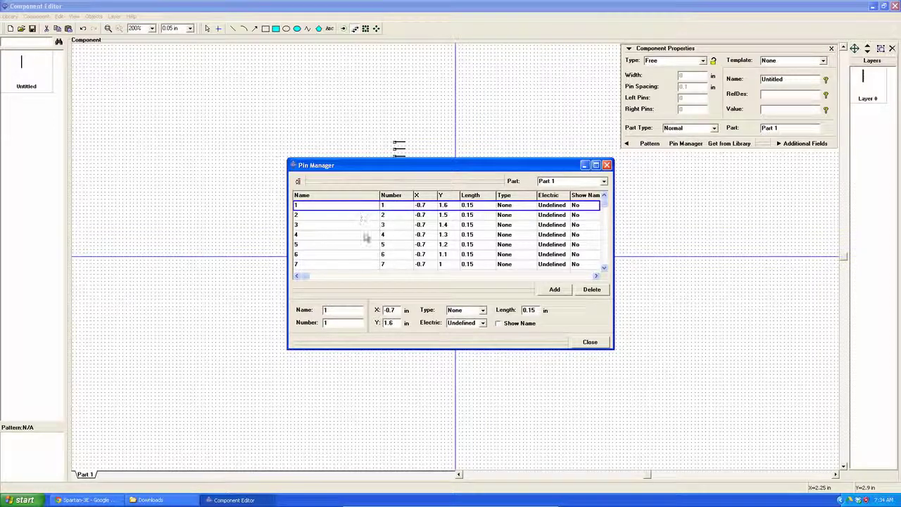
pyautogui.click(584, 342)
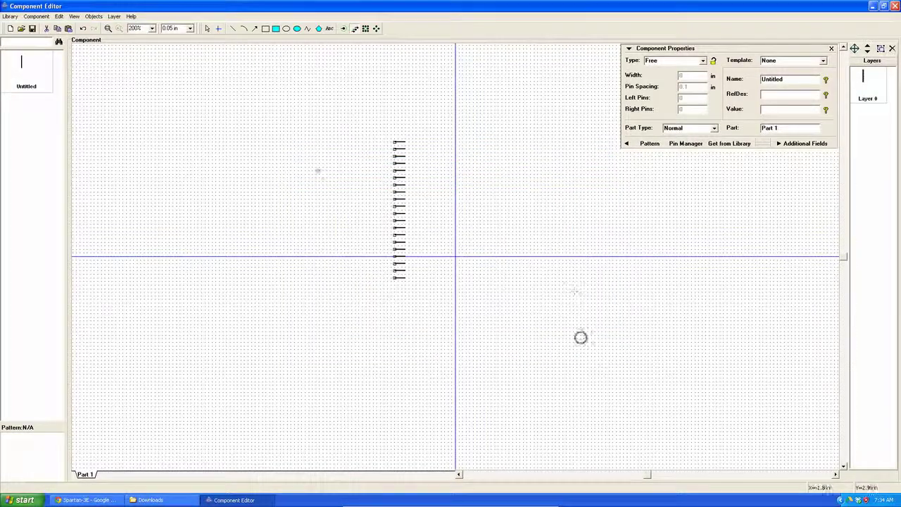
# Step: Box-select the whole pin column and delete it
pyautogui.click(209, 29)
pyautogui.moveTo(350, 111); pyautogui.dragTo(429, 304)
pyautogui.press('Delete')
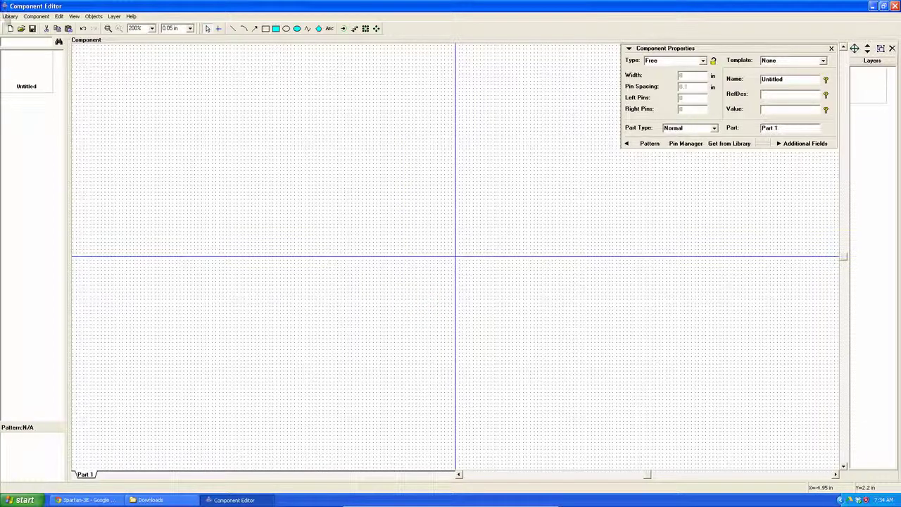
# Step: Look over the Library import options, then dismiss the menu without importing
pyautogui.click(10, 17)
pyautogui.moveTo(56, 77)
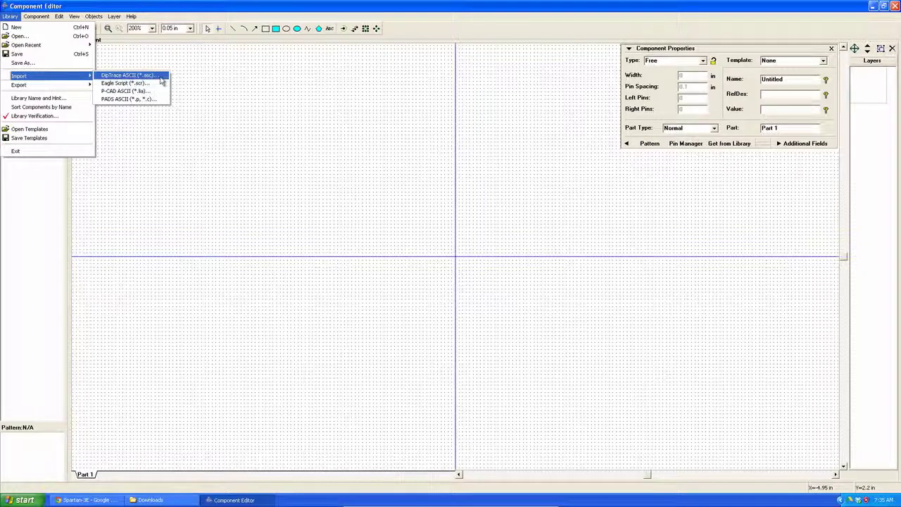
pyautogui.click(401, 198)
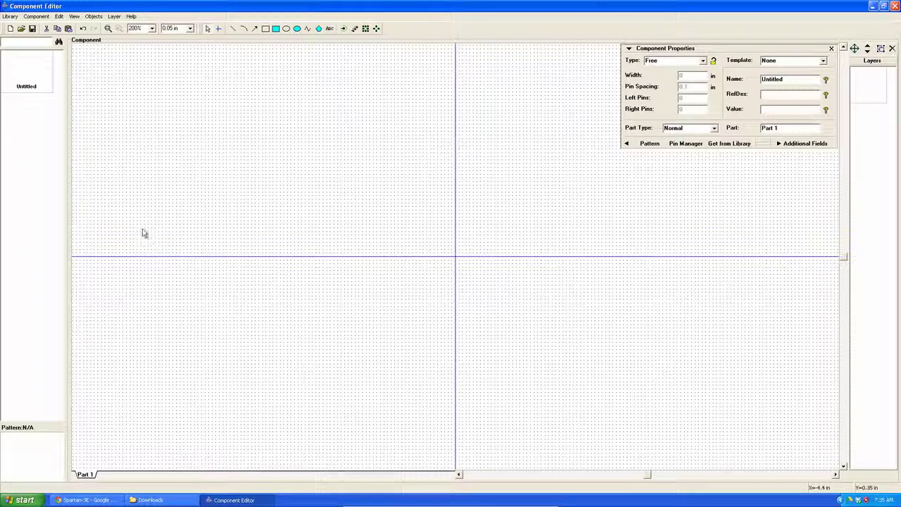
# Step: Bring the Xilinx Spartan-3E documentation page in Chrome back to the front
pyautogui.click(105, 499)
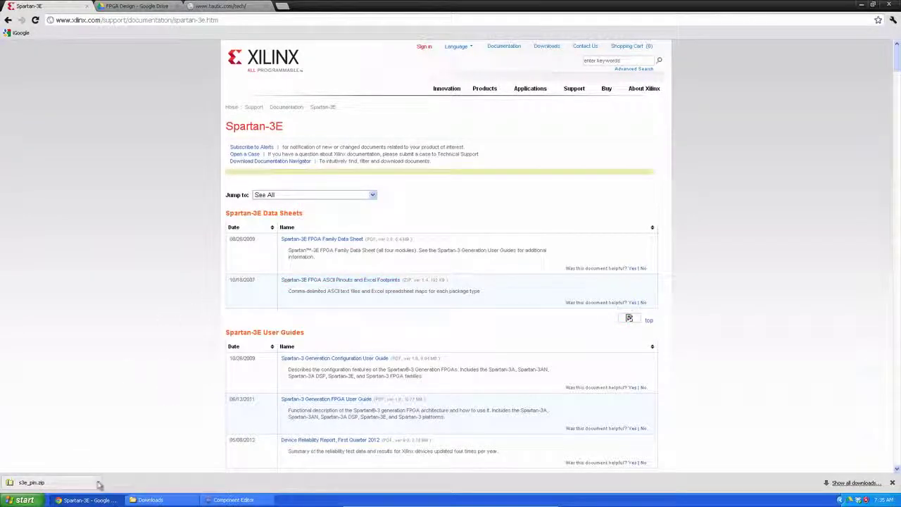
# Step: Show the downloaded s3e_pin.zip in its folder and extract it there with 7-Zip
pyautogui.click(96, 483)
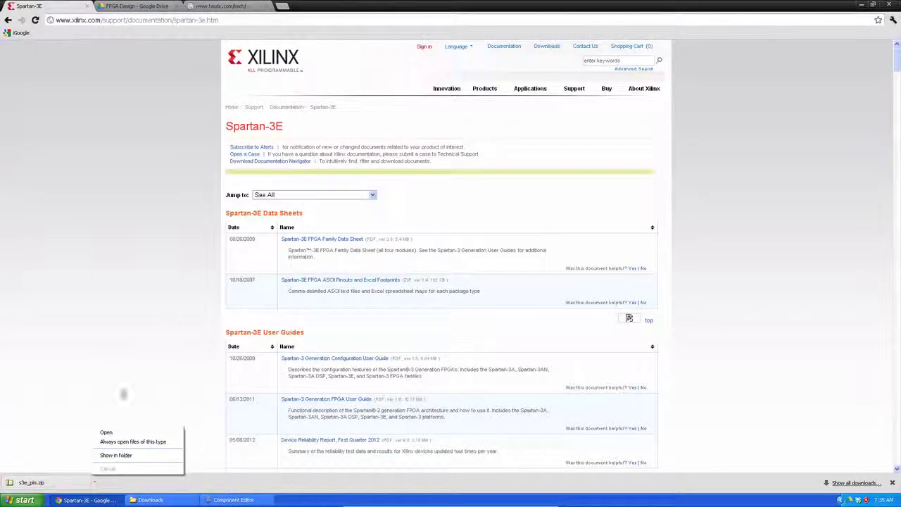
pyautogui.click(139, 456)
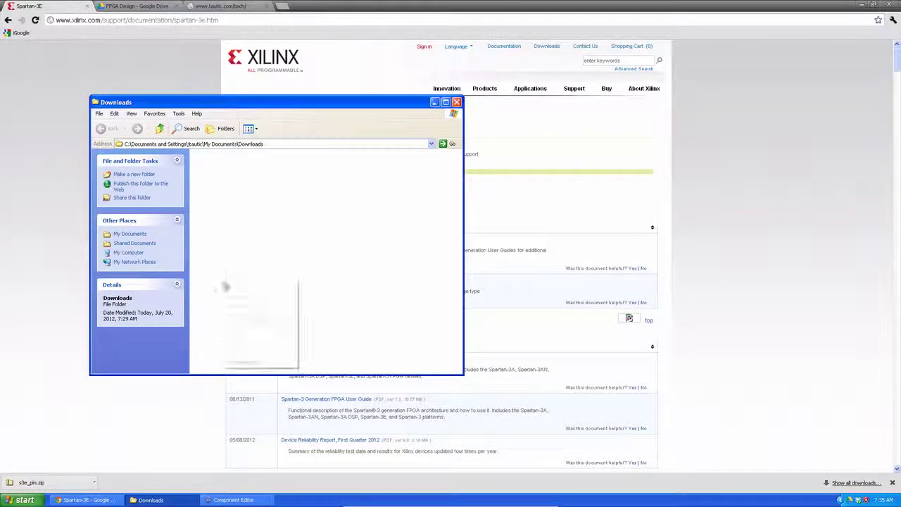
pyautogui.click(249, 307)
pyautogui.click(222, 174)
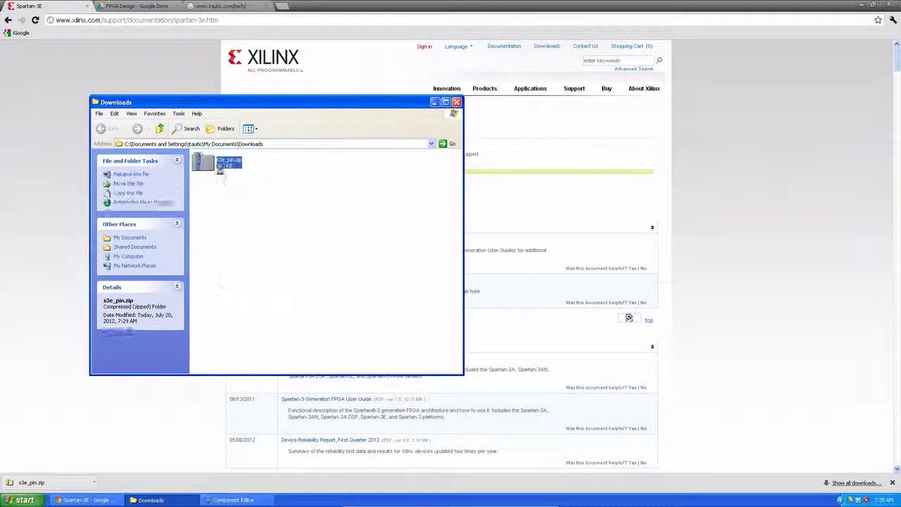
pyautogui.rightClick(220, 171)
pyautogui.moveTo(249, 210)
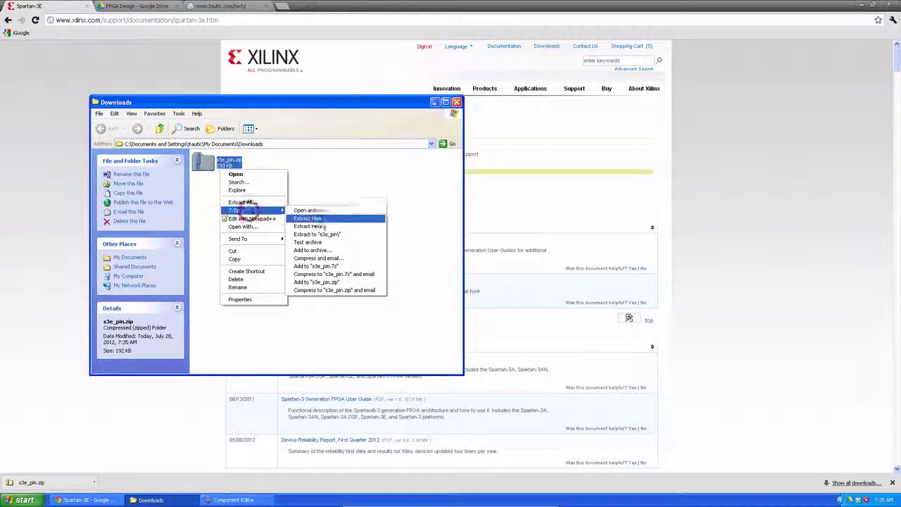
pyautogui.click(329, 226)
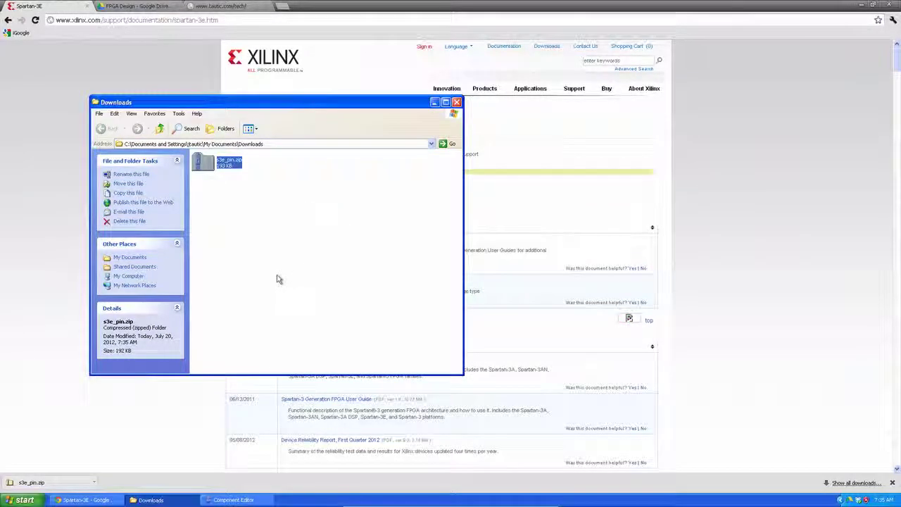
# Step: Open vq100_pinout.csv from the extracted tables folder in Notepad
pyautogui.click(310, 266)
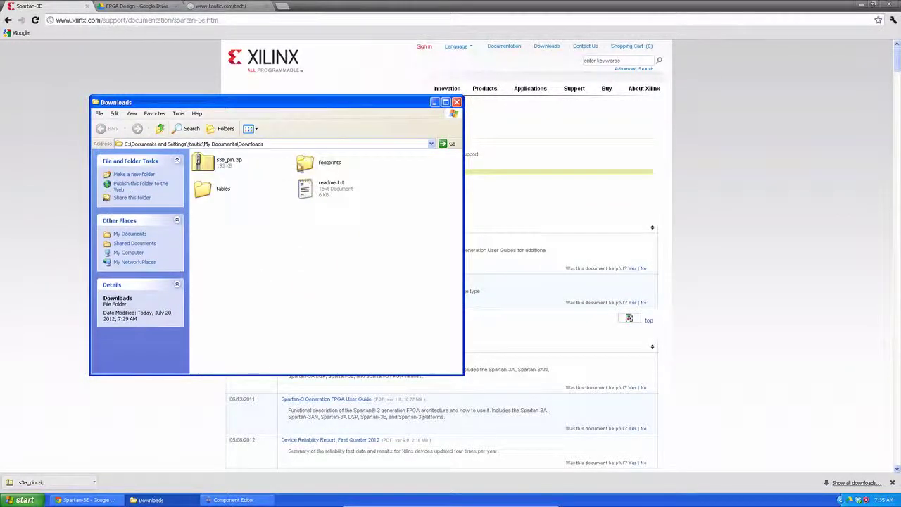
pyautogui.doubleClick(204, 192)
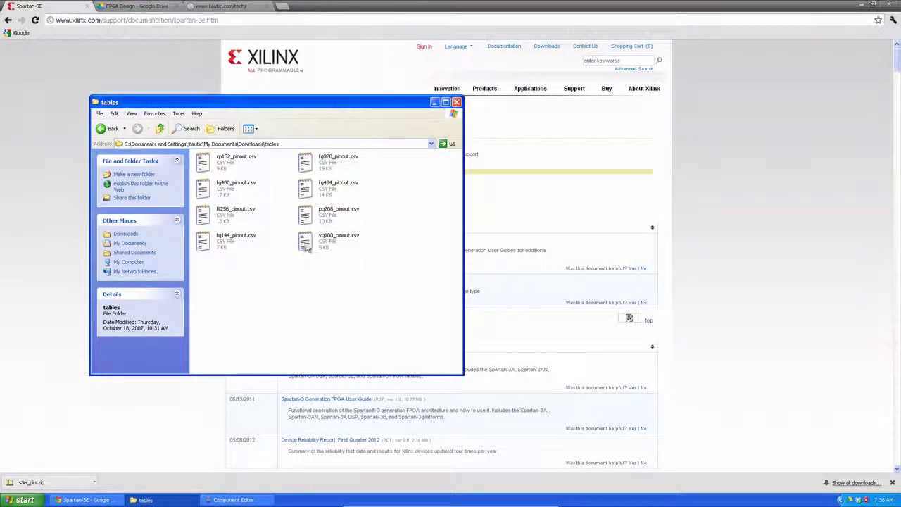
pyautogui.click(331, 239)
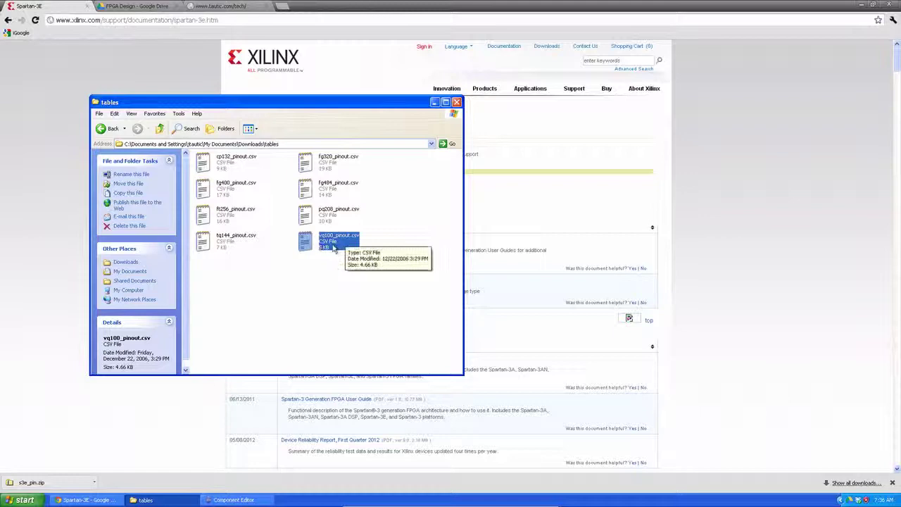
pyautogui.doubleClick(306, 243)
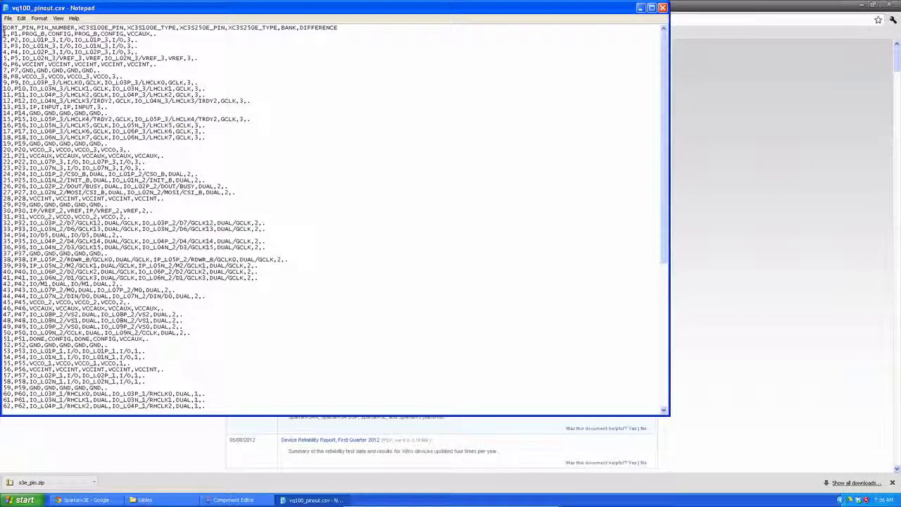
# Step: Inspect the pin lines and the XC3S100E_PIN header in vq100_pinout.csv, then close Notepad
pyautogui.moveTo(3, 257); pyautogui.dragTo(257, 277)
pyautogui.click(7, 258)
pyautogui.doubleClick(50, 28)
pyautogui.click(66, 28)
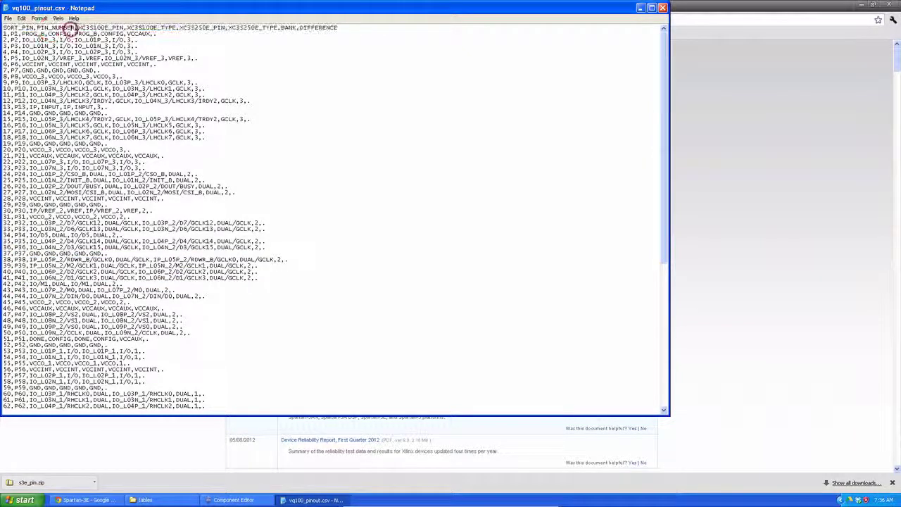
pyautogui.moveTo(75, 28); pyautogui.dragTo(123, 28)
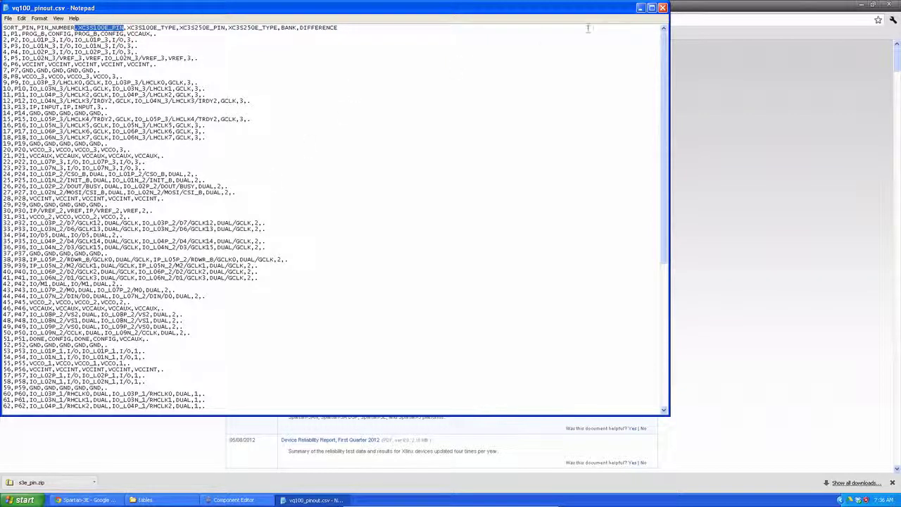
pyautogui.click(663, 8)
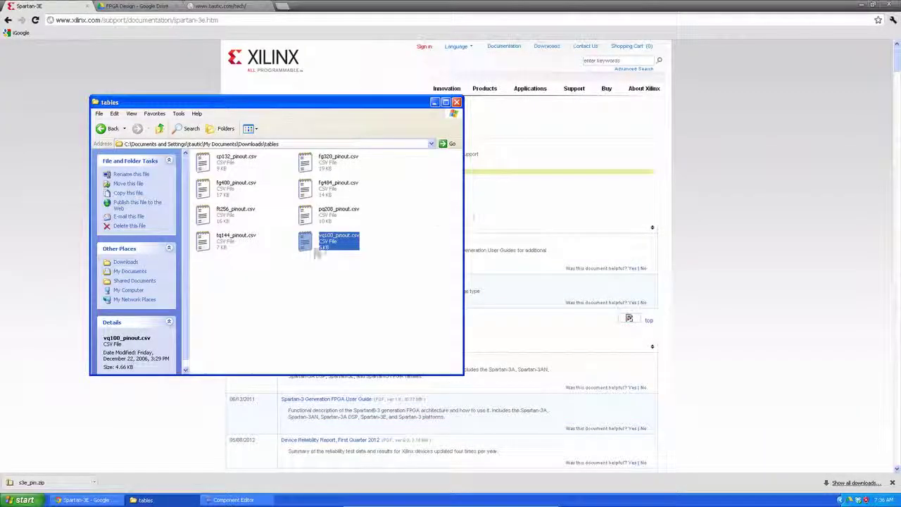
# Step: Upload vq100_pinout.csv from Downloads\tables into the FPGA Design Google Drive folder
pyautogui.click(100, 501)
pyautogui.click(144, 5)
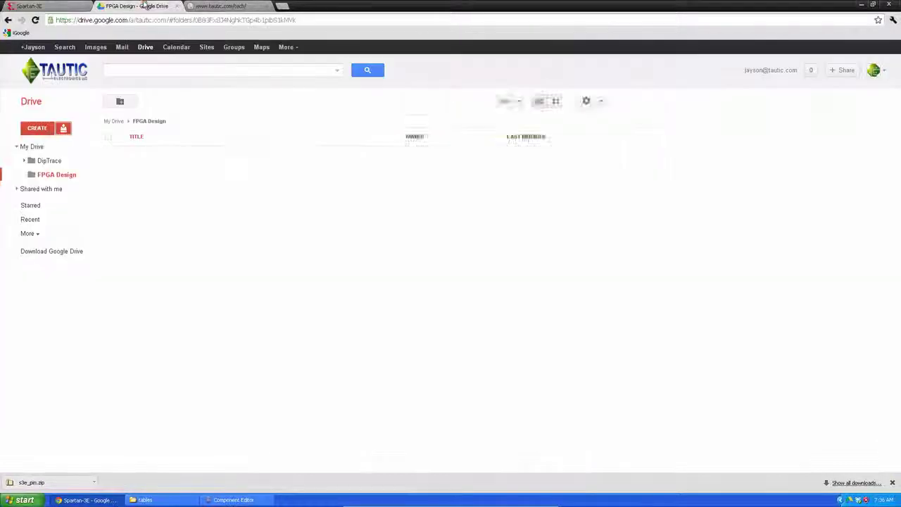
pyautogui.click(63, 129)
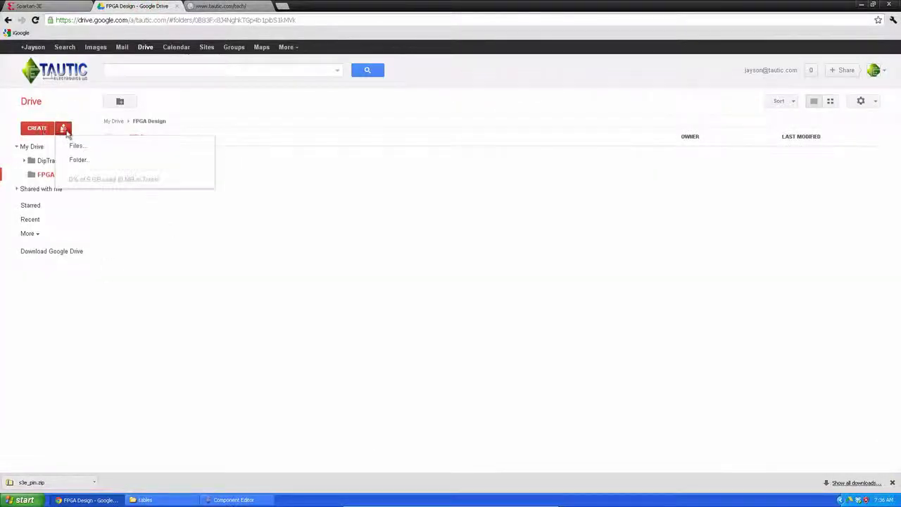
pyautogui.click(77, 145)
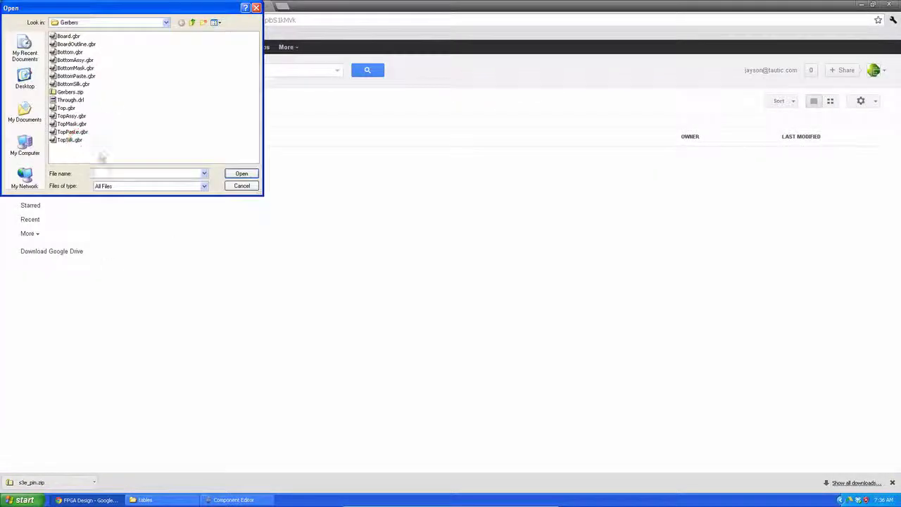
pyautogui.click(24, 113)
pyautogui.doubleClick(68, 50)
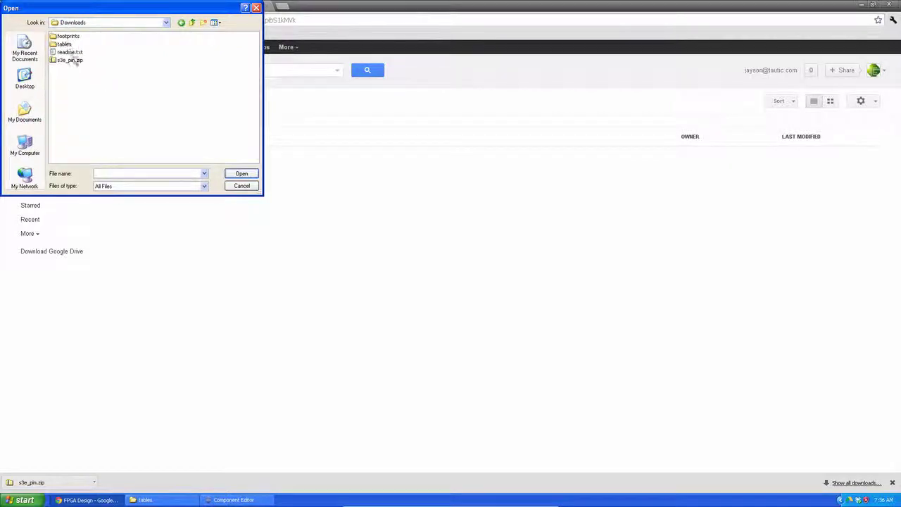
pyautogui.doubleClick(64, 43)
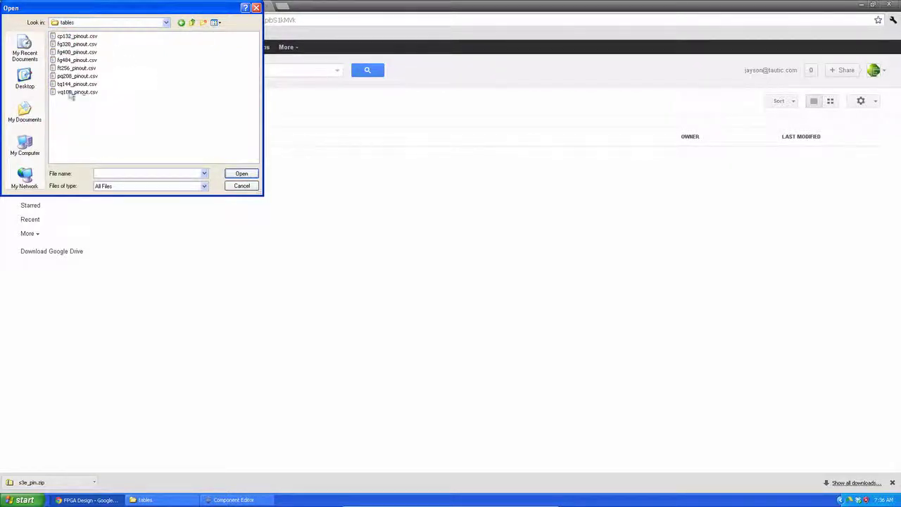
pyautogui.click(72, 94)
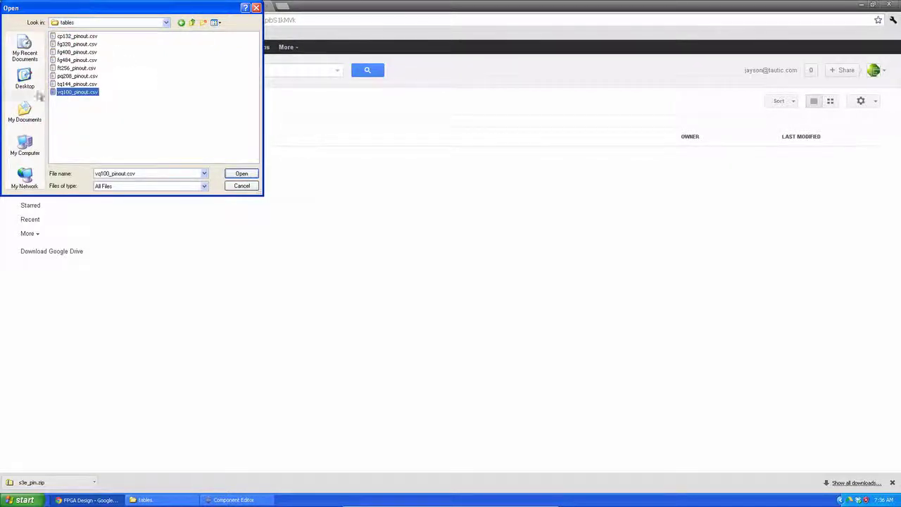
pyautogui.click(241, 174)
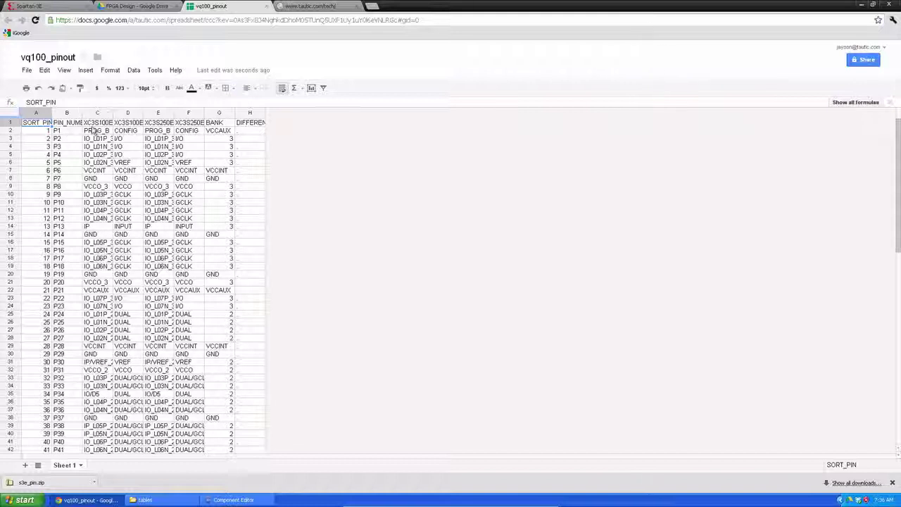
# Step: Delete the SORT_PIN column from the vq100_pinout sheet
pyautogui.click(70, 139)
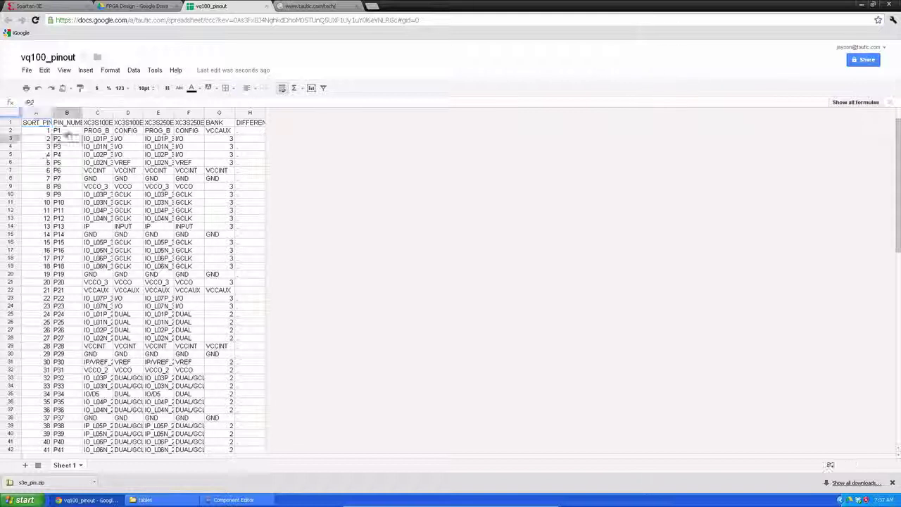
pyautogui.click(35, 114)
pyautogui.rightClick(36, 115)
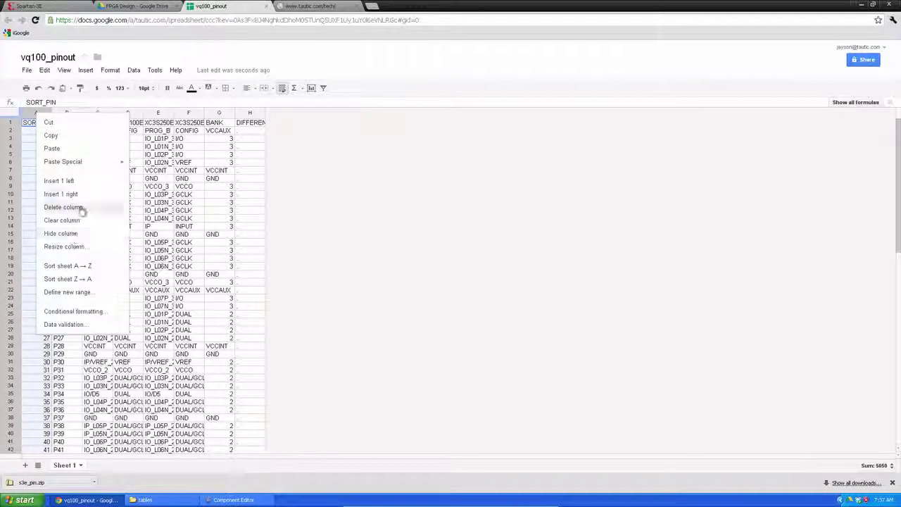
pyautogui.click(32, 125)
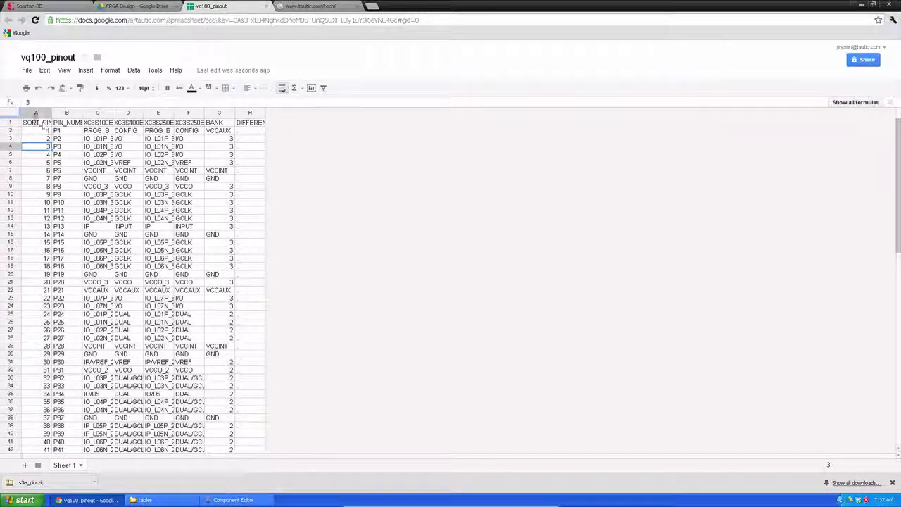
pyautogui.click(31, 112)
pyautogui.rightClick(31, 113)
pyautogui.click(70, 205)
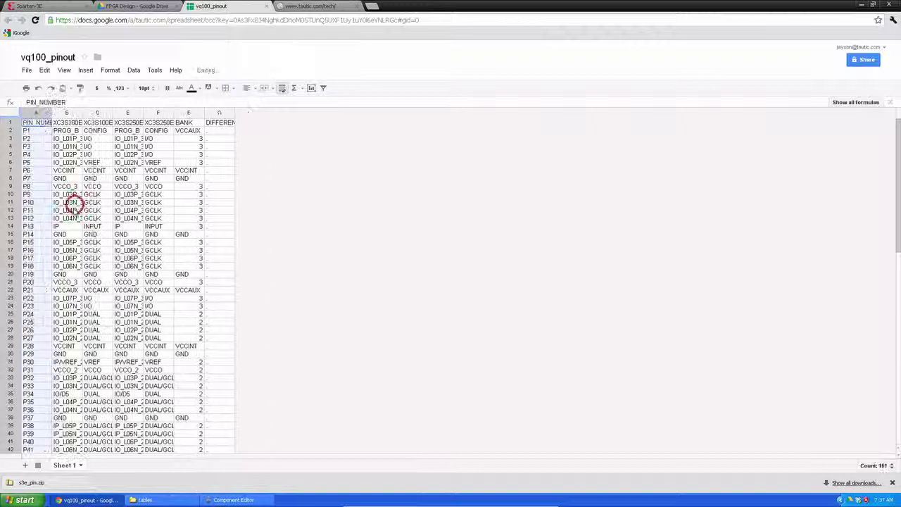
# Step: Widen columns A, B and D, then delete both XC3S100E columns
pyautogui.click(62, 154)
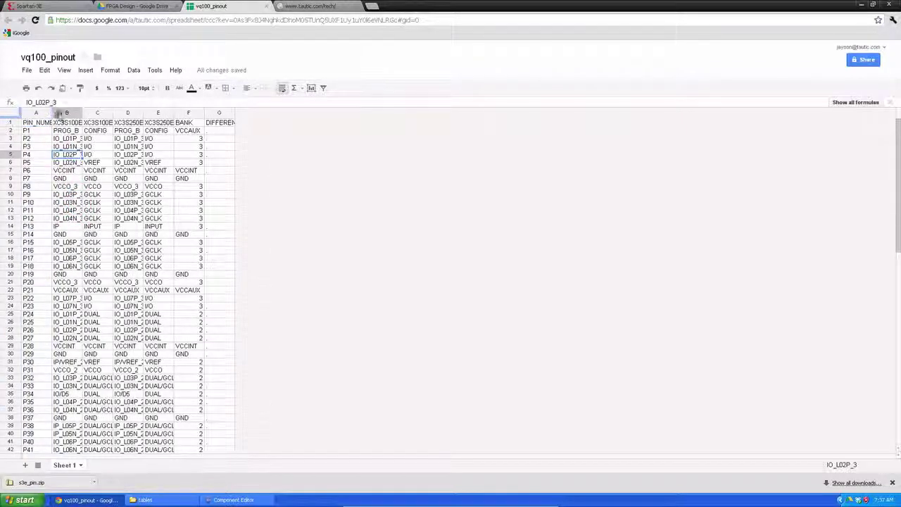
pyautogui.moveTo(53, 114); pyautogui.dragTo(74, 113)
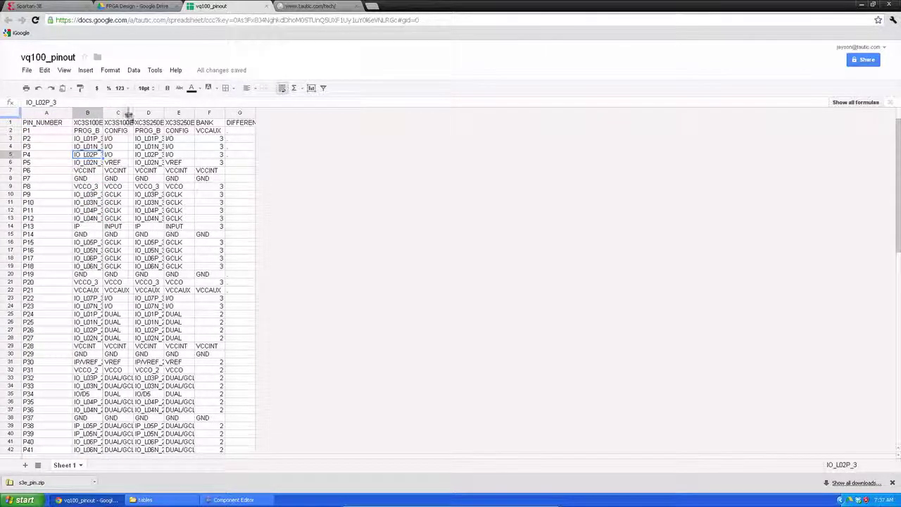
pyautogui.moveTo(129, 114); pyautogui.dragTo(129, 112)
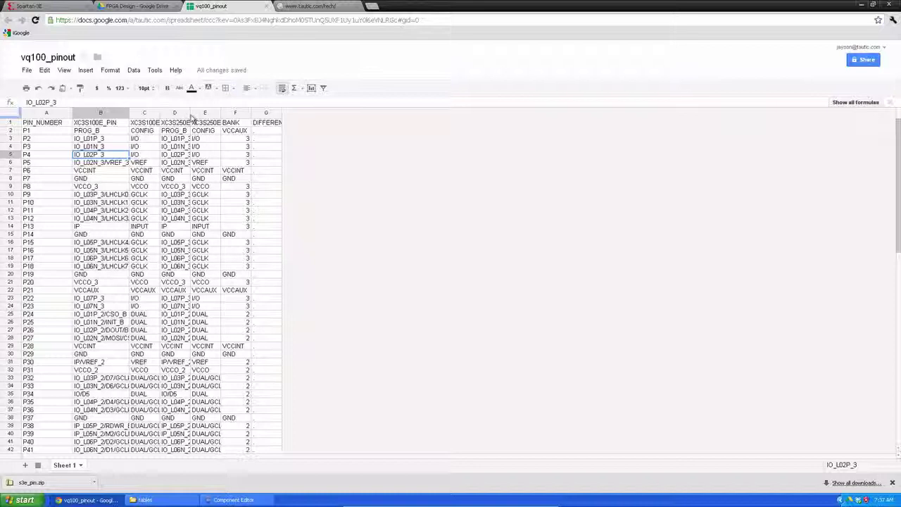
pyautogui.moveTo(191, 116); pyautogui.dragTo(214, 116)
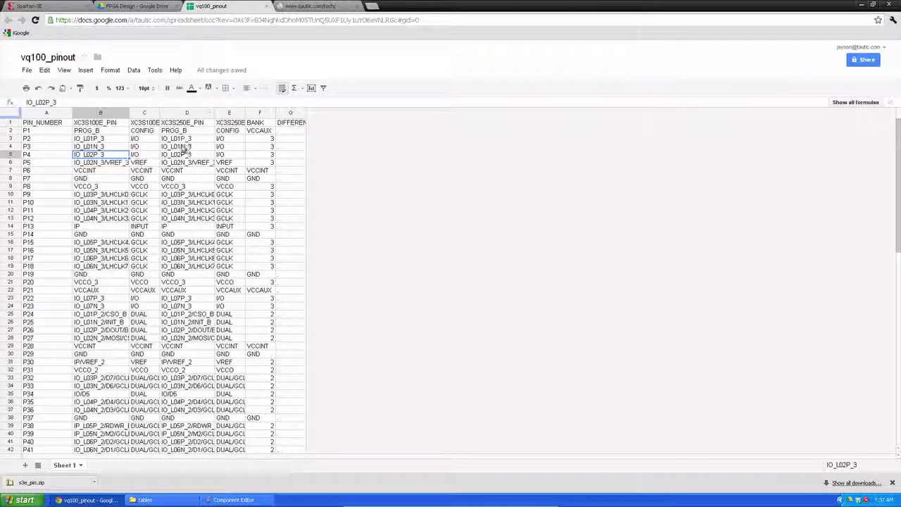
pyautogui.click(122, 113)
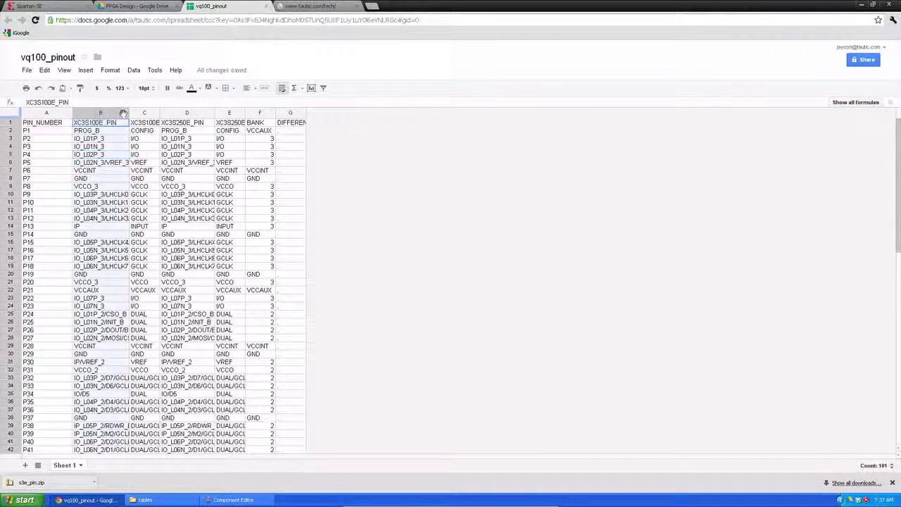
pyautogui.keyDown('shift'); pyautogui.click(145, 113); pyautogui.keyUp('shift')
pyautogui.rightClick(144, 114)
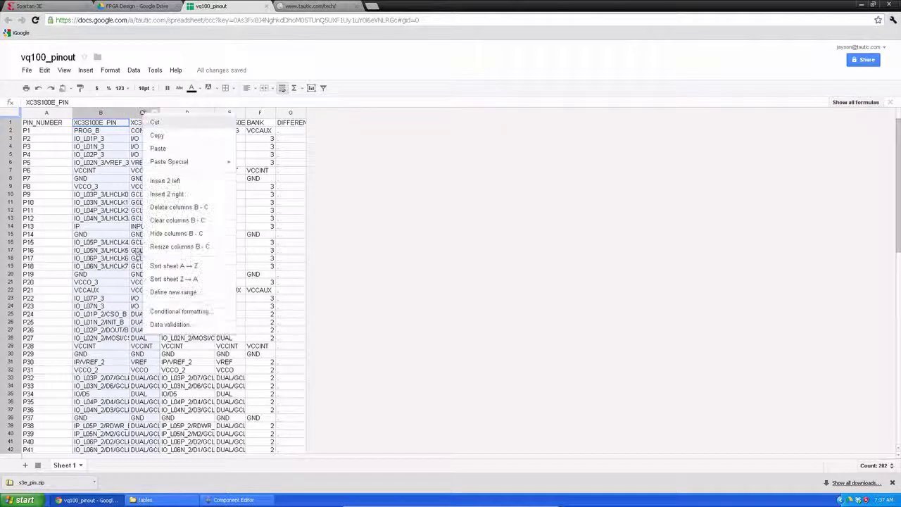
pyautogui.click(180, 206)
# Step: Widen column B to fit the full pin names and delete the header row
pyautogui.click(143, 163)
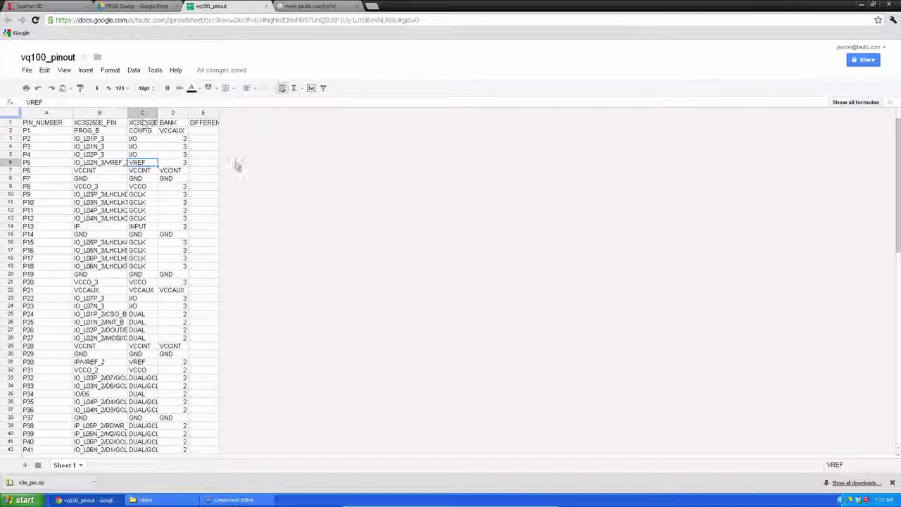
pyautogui.click(116, 194)
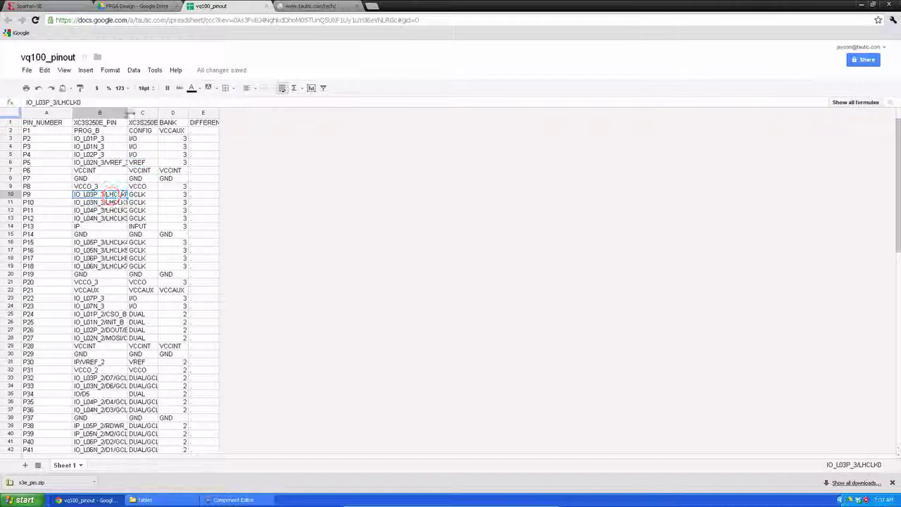
pyautogui.moveTo(127, 114); pyautogui.dragTo(168, 114)
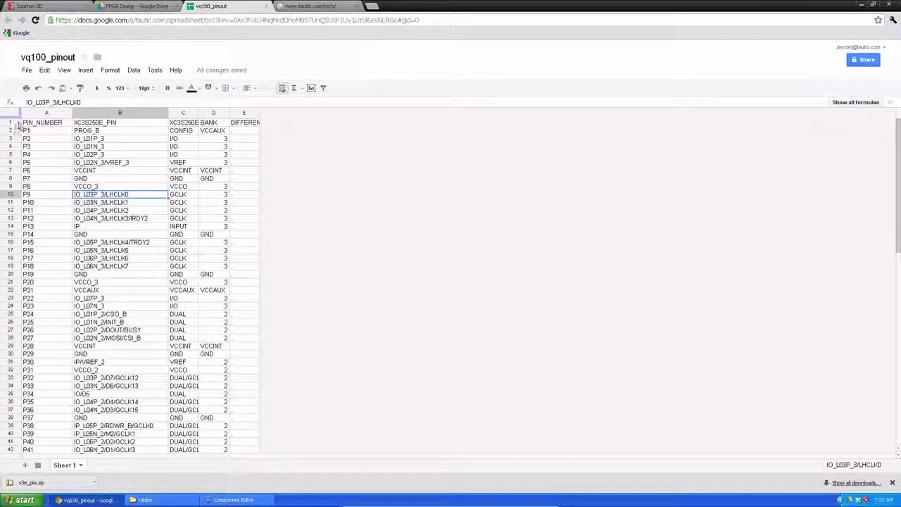
pyautogui.click(4, 122)
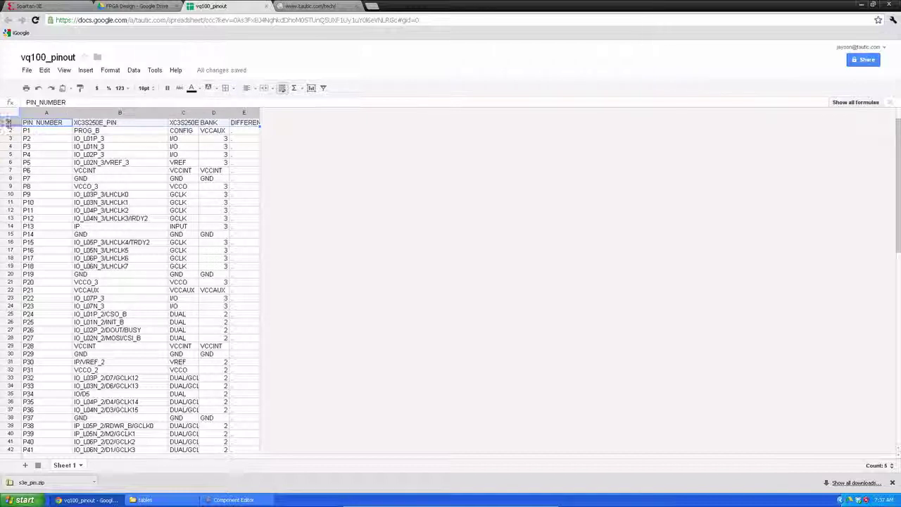
pyautogui.rightClick(10, 124)
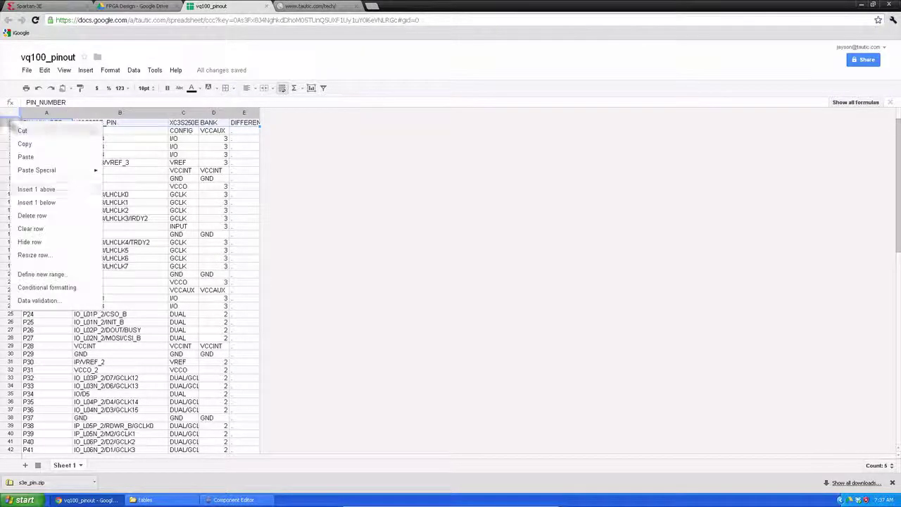
pyautogui.click(39, 218)
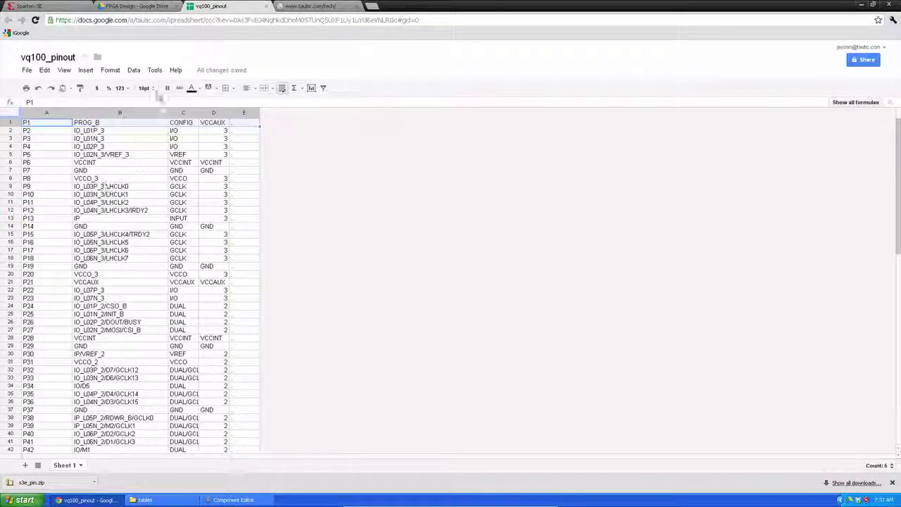
# Step: Check the remaining pin rows and download the sheet as CSV from the File menu
pyautogui.click(99, 249)
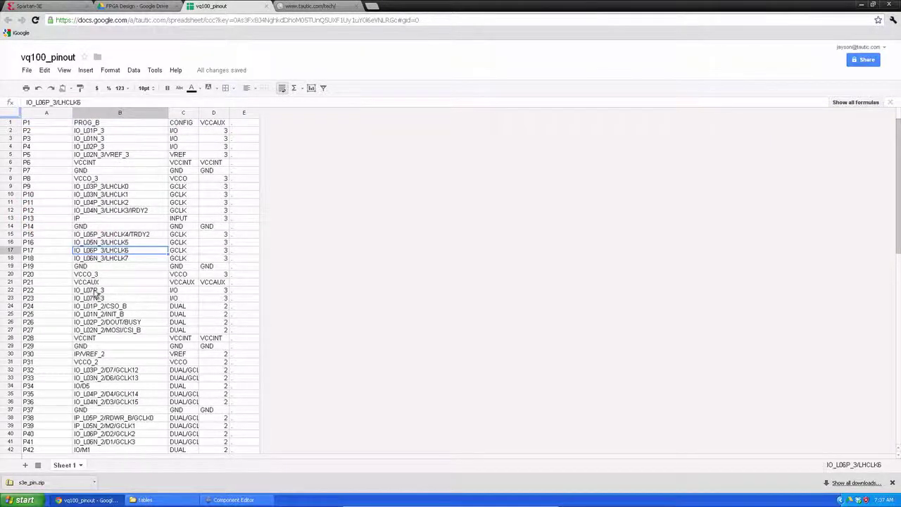
pyautogui.scroll(-5, 95, 282)
pyautogui.scroll(-8, 94, 296)
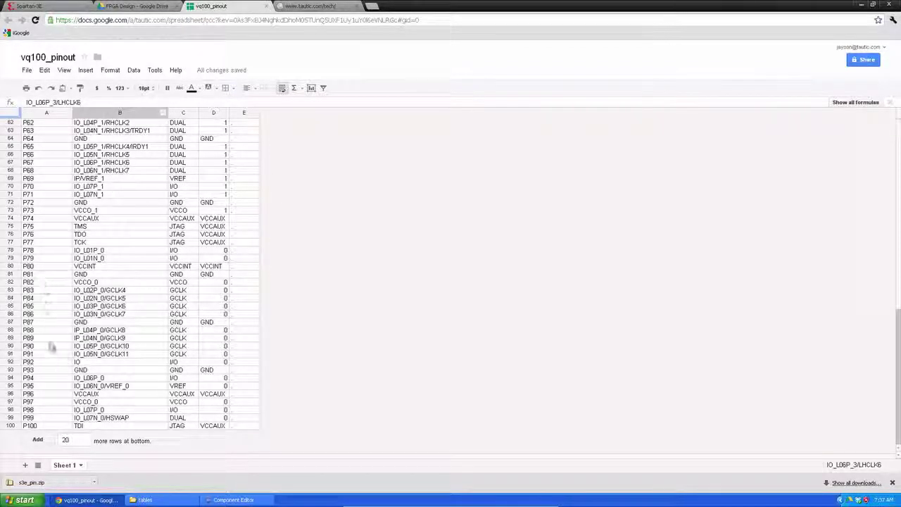
pyautogui.scroll(12, 46, 342)
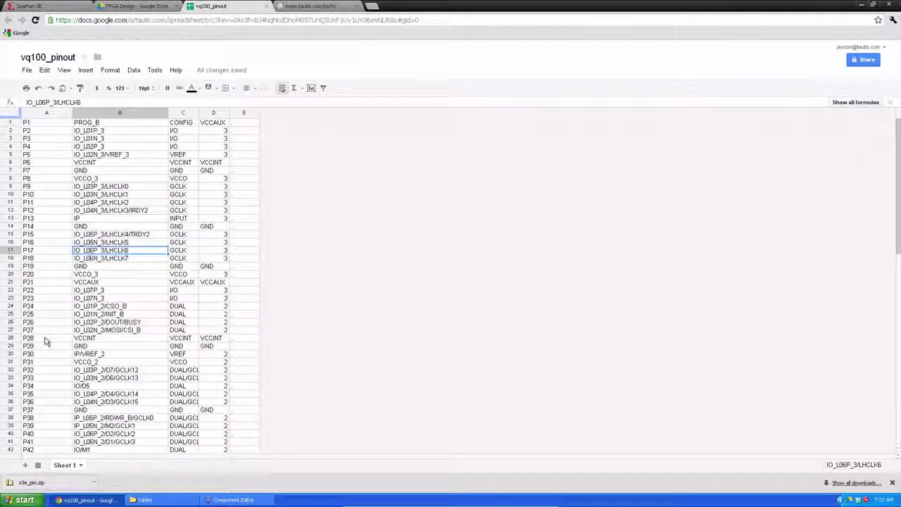
pyautogui.click(26, 71)
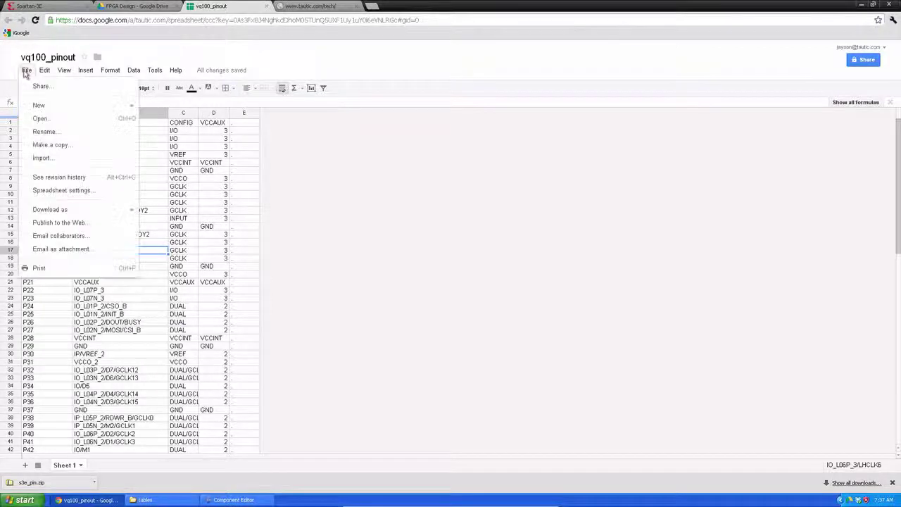
pyautogui.moveTo(54, 209)
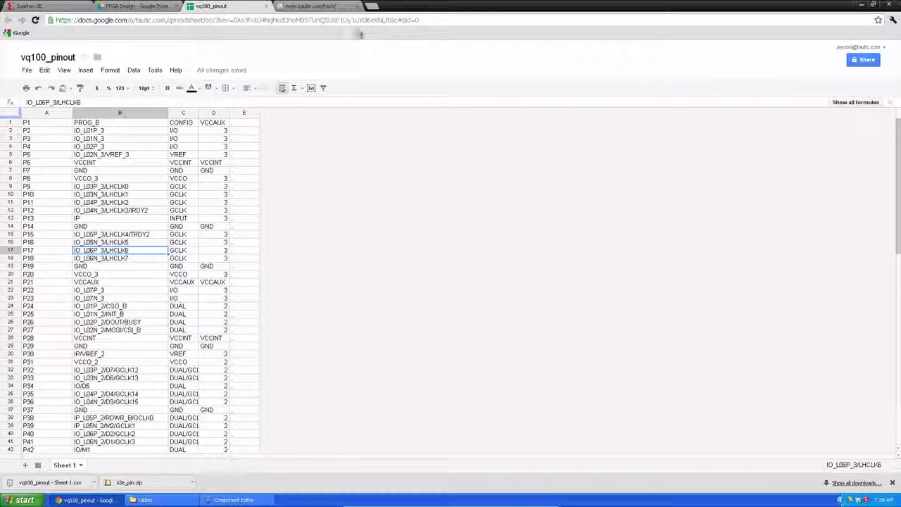
# Step: Send vq100_pinout - Sheet 1.csv from Downloads to the tautic.com converter for DipTrace ASCII output
pyautogui.click(328, 6)
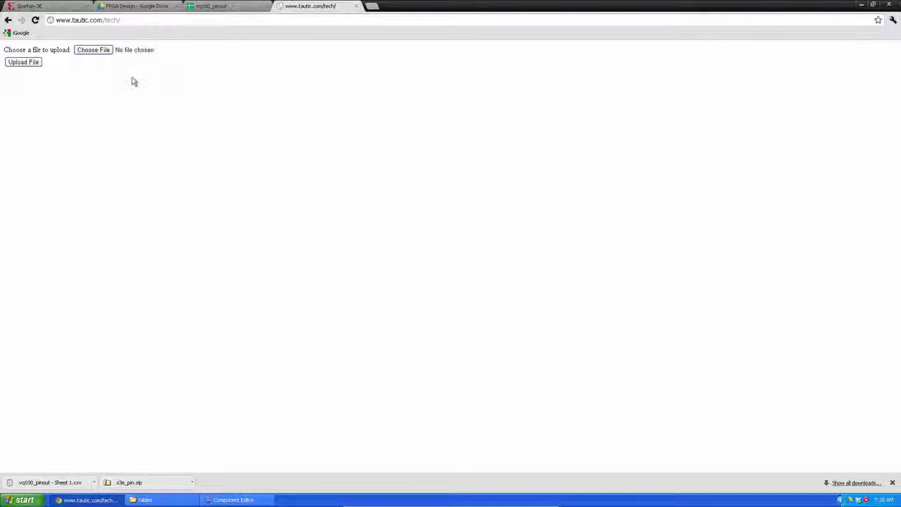
pyautogui.click(90, 50)
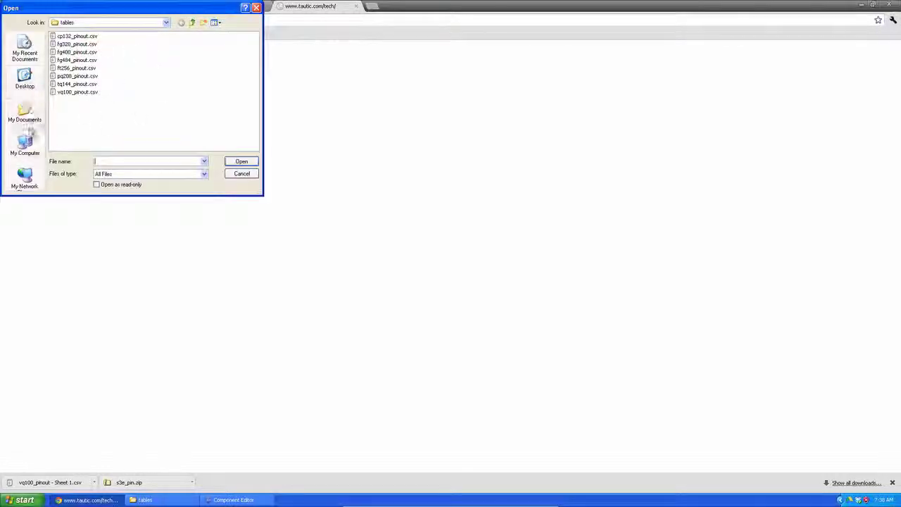
pyautogui.click(192, 23)
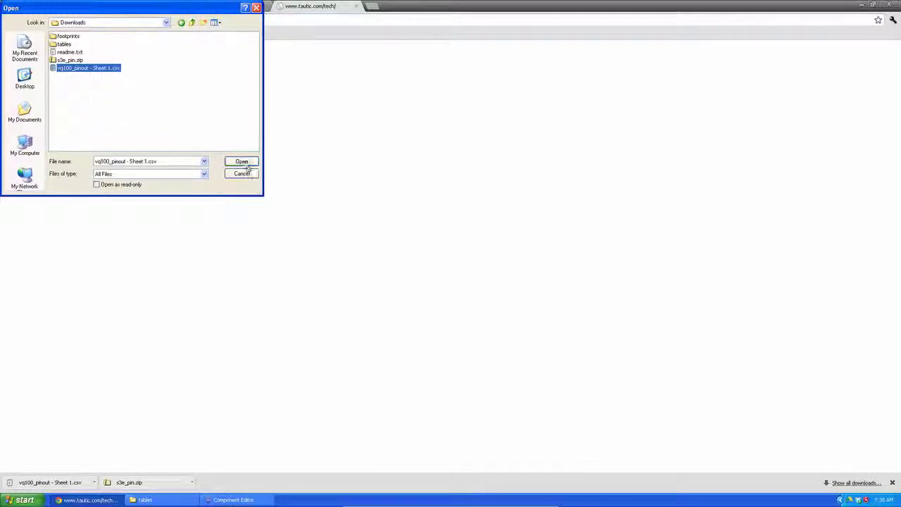
pyautogui.click(245, 162)
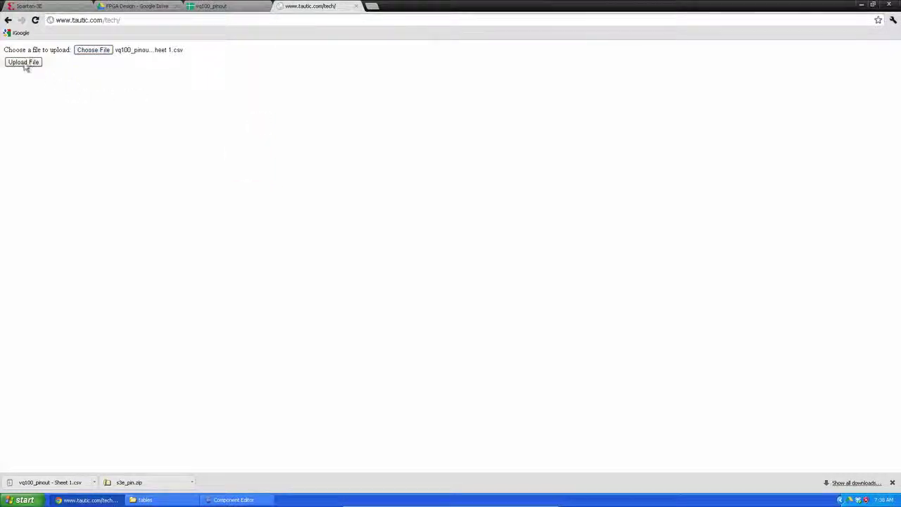
pyautogui.click(24, 63)
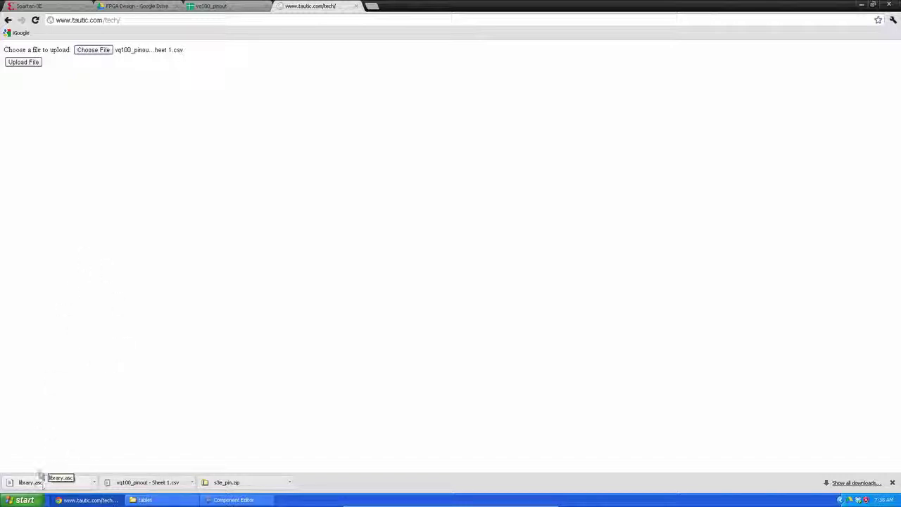
# Step: Check the pin entries in library.asc down to pin 100 (TDI), then close Notepad
pyautogui.click(40, 478)
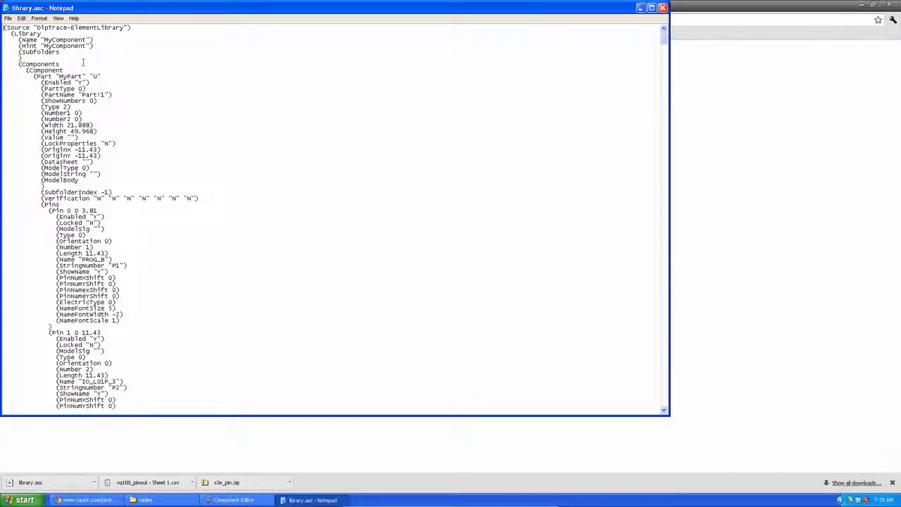
pyautogui.scroll(-20, 42, 145)
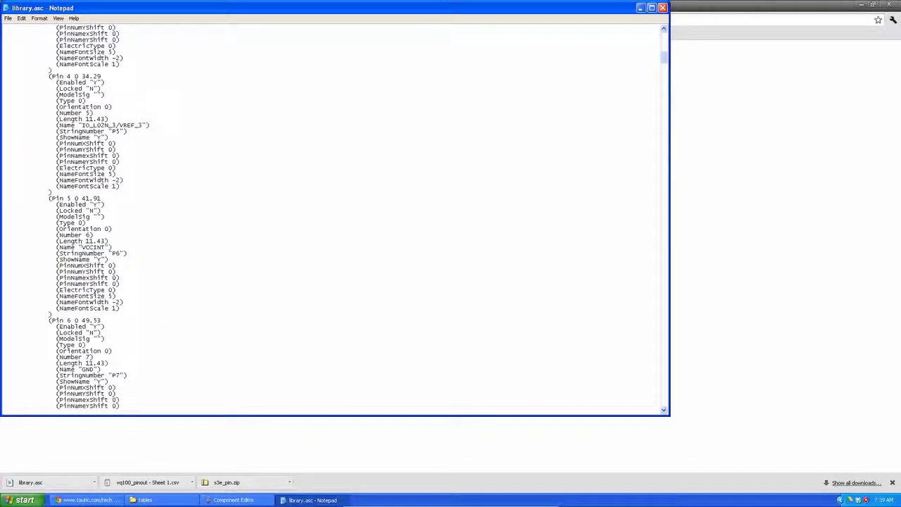
pyautogui.moveTo(49, 192); pyautogui.dragTo(124, 304)
pyautogui.click(138, 258)
pyautogui.scroll(-5, 230, 210)
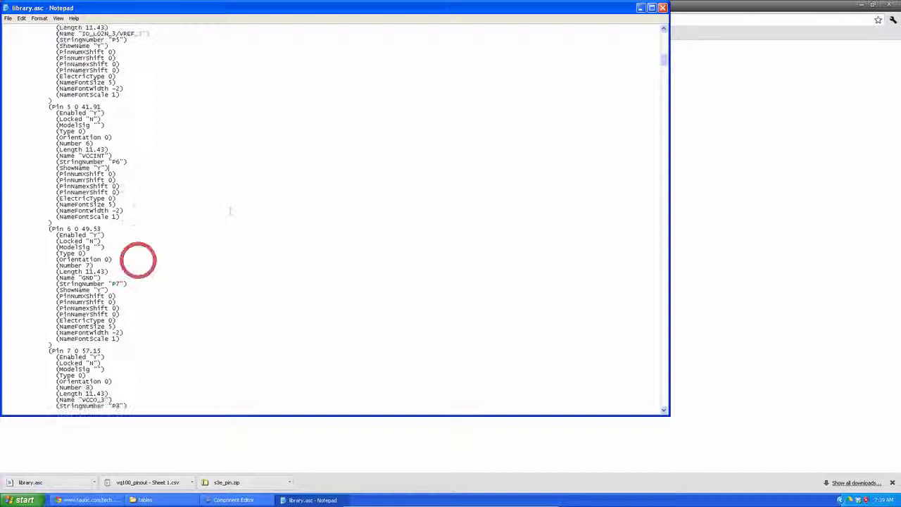
pyautogui.moveTo(664, 62)
pyautogui.mouseDown()
pyautogui.moveTo(663, 380)
pyautogui.moveTo(653, 423)
pyautogui.mouseUp()
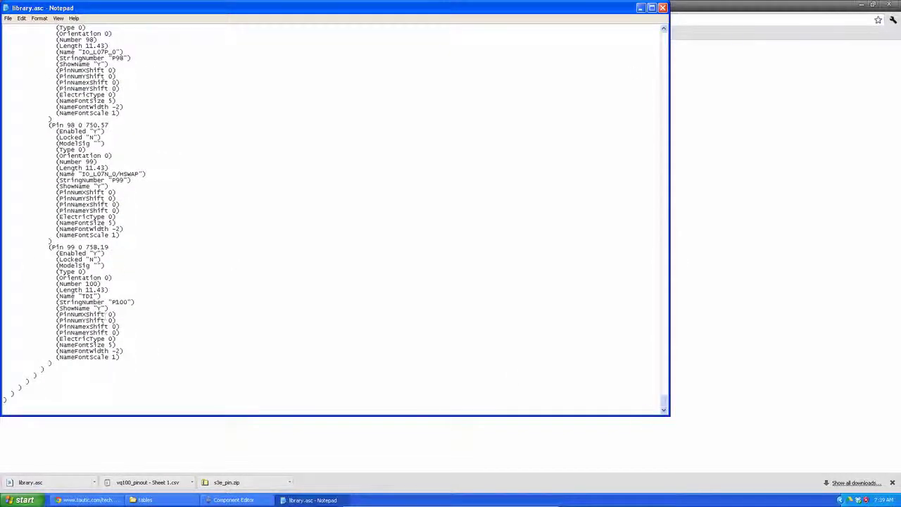
pyautogui.moveTo(73, 281); pyautogui.dragTo(106, 284)
pyautogui.click(207, 295)
pyautogui.click(662, 8)
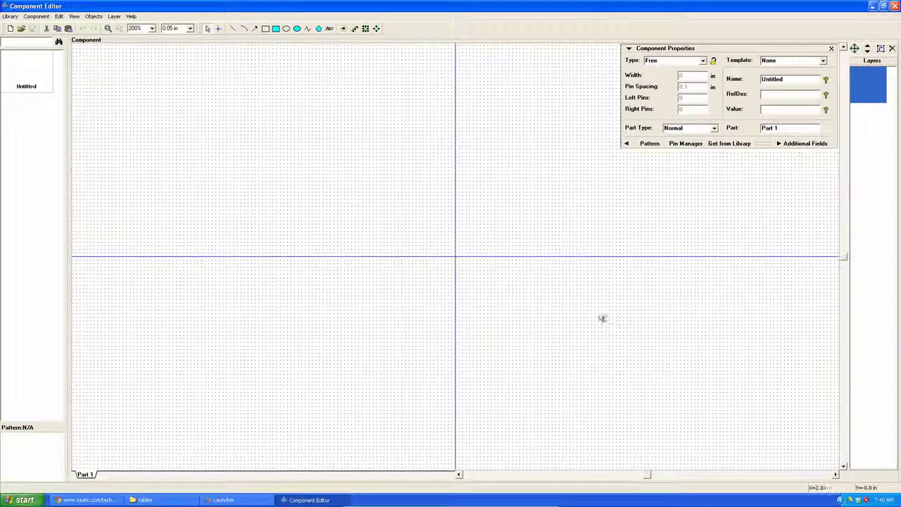
# Step: Import library.asc from Downloads as a DipTrace ASCII (*.asc) library
pyautogui.click(8, 17)
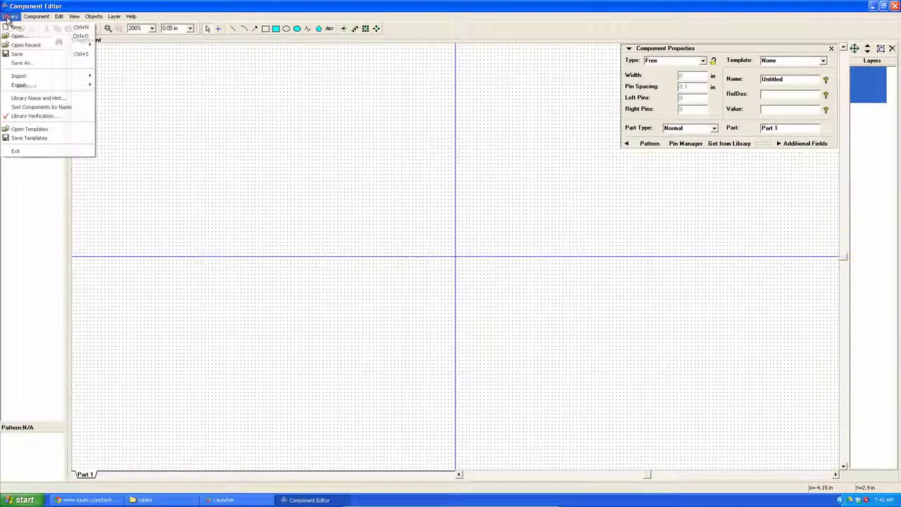
pyautogui.moveTo(18, 76)
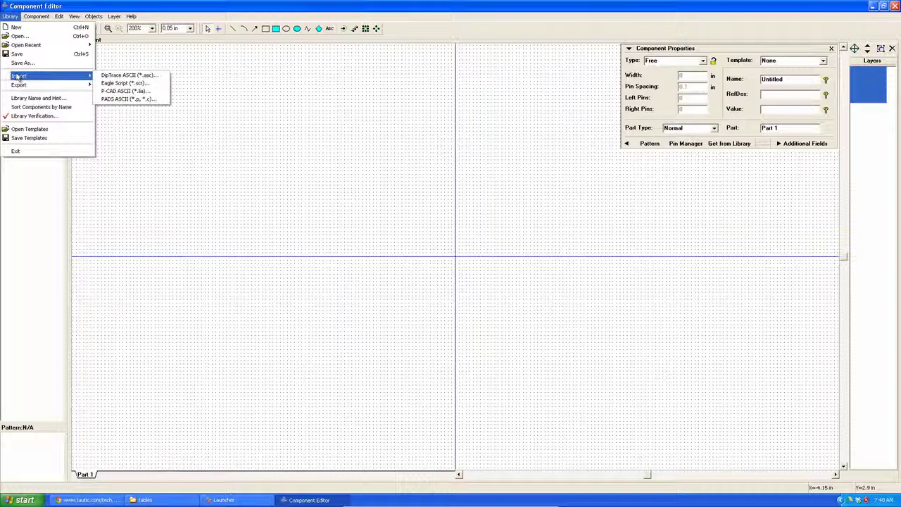
pyautogui.click(161, 78)
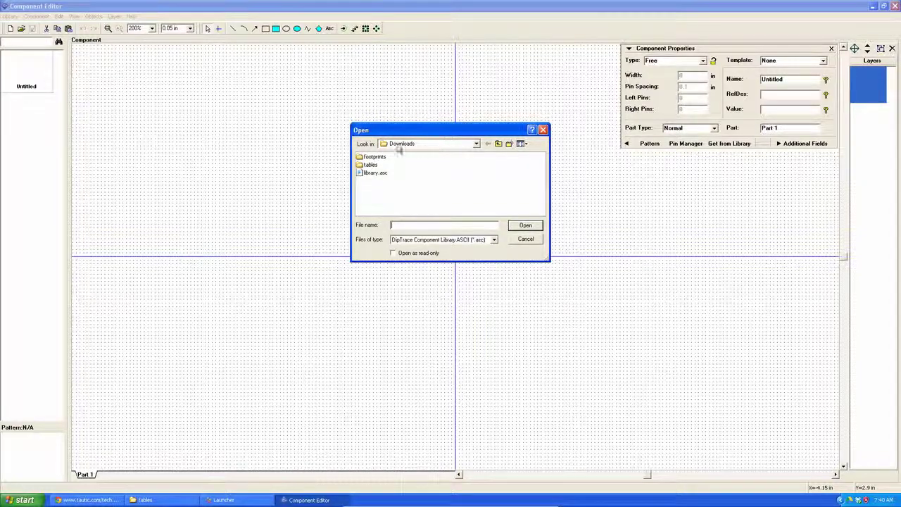
pyautogui.click(374, 174)
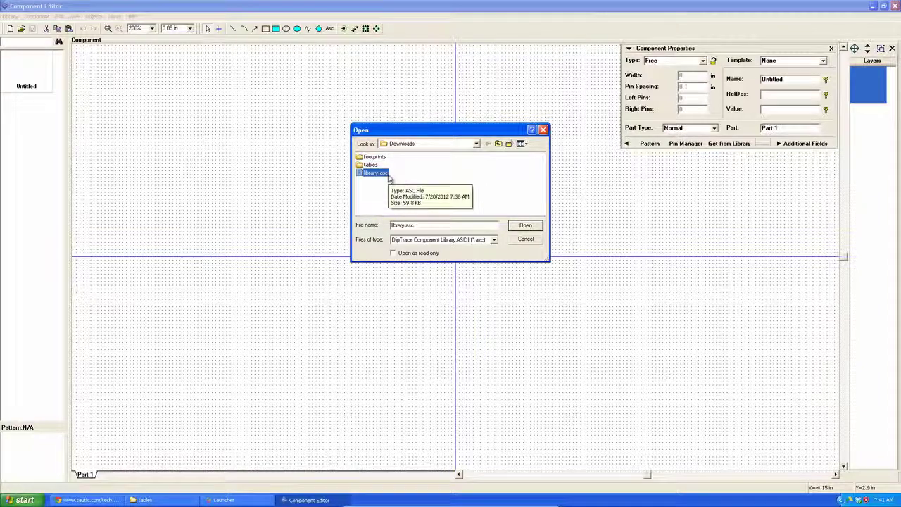
pyautogui.click(525, 227)
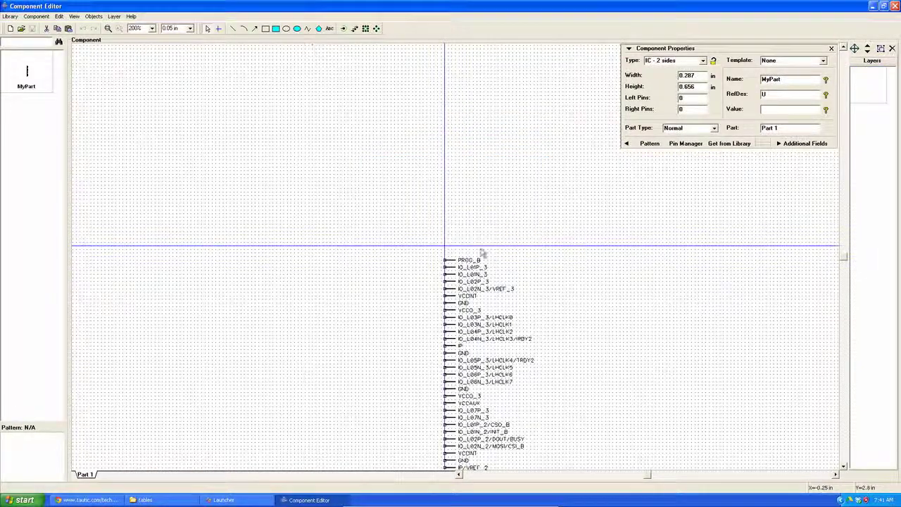
pyautogui.moveTo(555, 286); pyautogui.dragTo(462, 147, button='right')
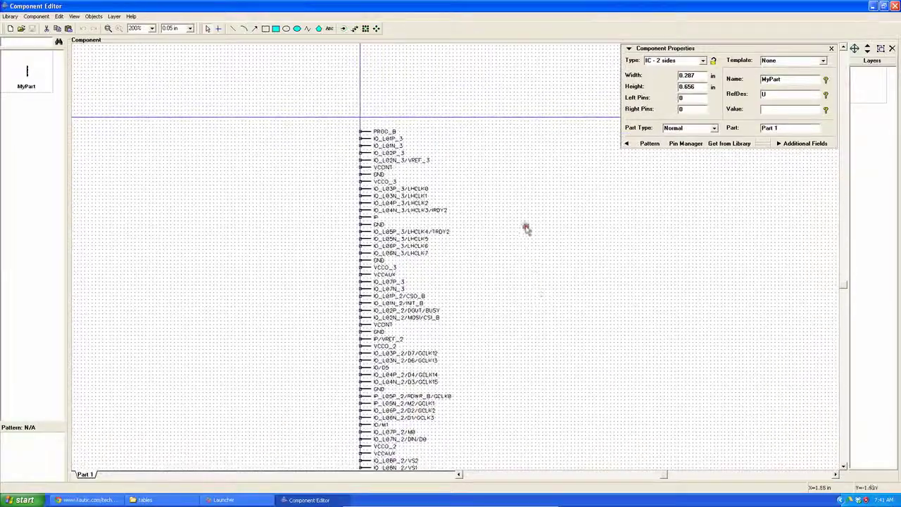
pyautogui.moveTo(524, 226); pyautogui.dragTo(515, 104, button='right')
pyautogui.moveTo(468, 284); pyautogui.dragTo(474, 118, button='right')
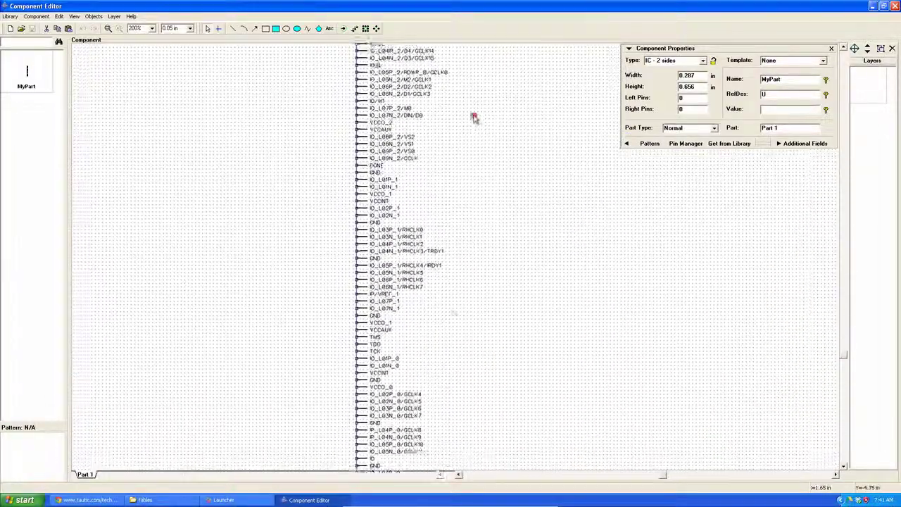
pyautogui.moveTo(446, 316); pyautogui.dragTo(434, 107, button='right')
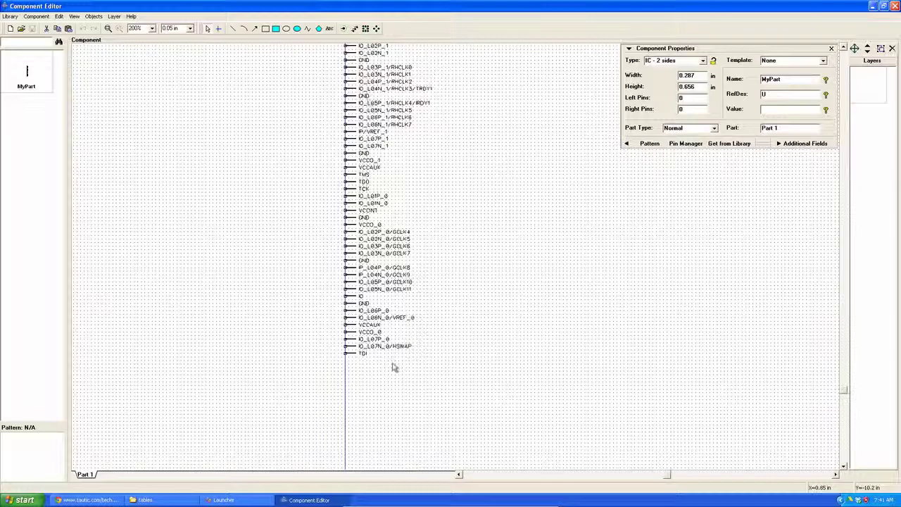
pyautogui.moveTo(483, 139); pyautogui.dragTo(479, 392, button='right')
pyautogui.moveTo(484, 131); pyautogui.dragTo(482, 358, button='right')
pyautogui.moveTo(535, 124); pyautogui.dragTo(484, 396, button='right')
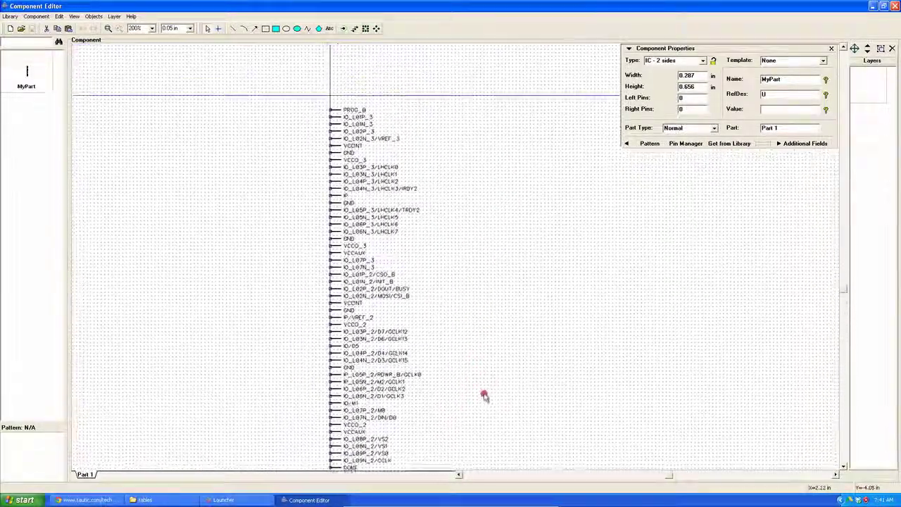
pyautogui.click(686, 143)
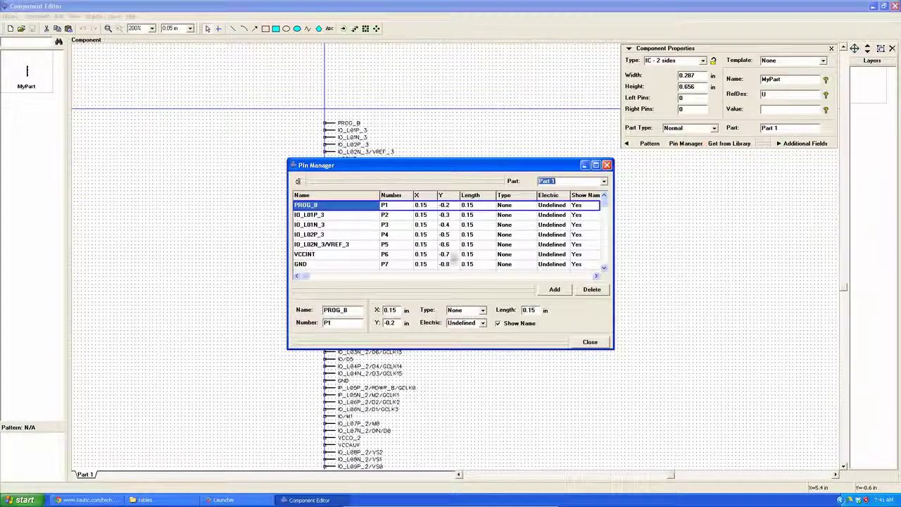
pyautogui.moveTo(603, 211); pyautogui.dragTo(614, 187)
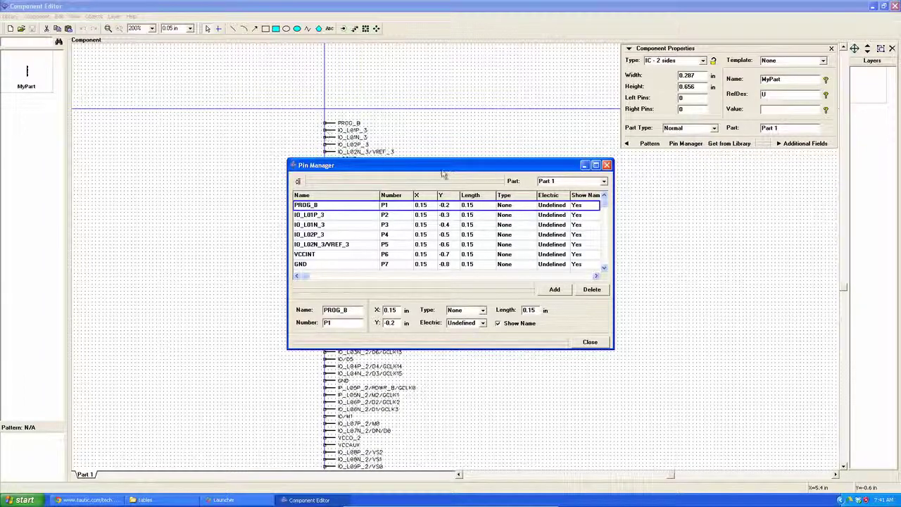
pyautogui.click(607, 165)
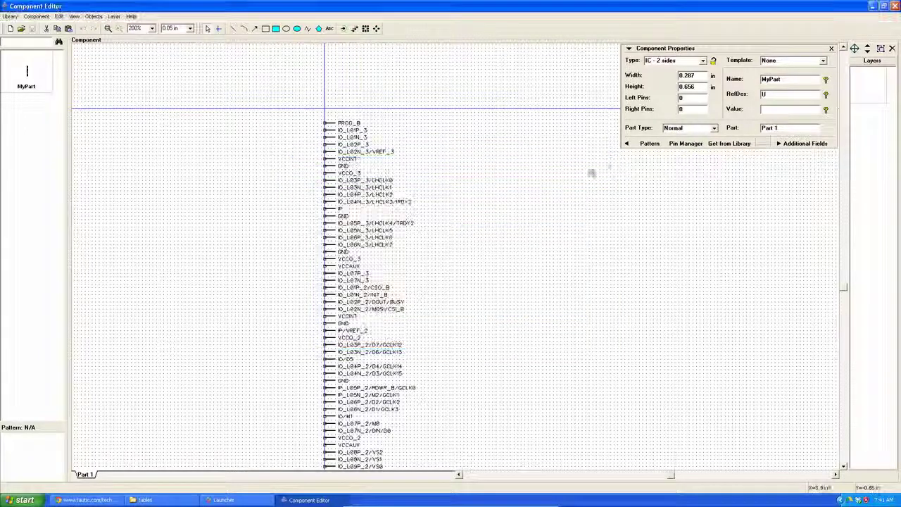
pyautogui.click(306, 120)
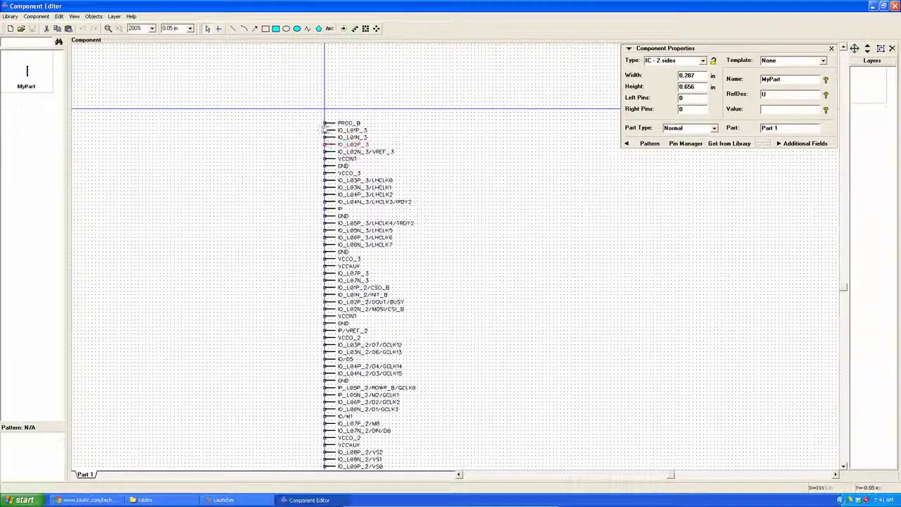
pyautogui.moveTo(425, 192); pyautogui.dragTo(425, 443)
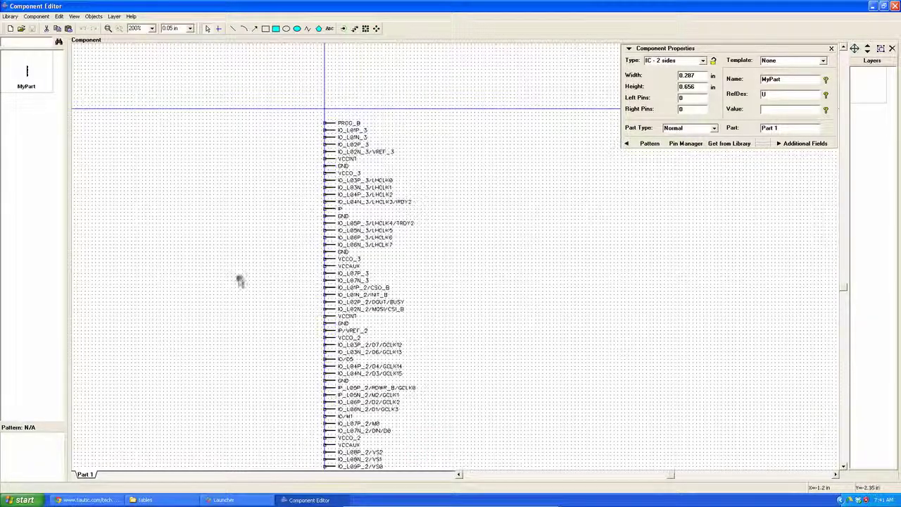
pyautogui.moveTo(270, 350); pyautogui.dragTo(258, 85, button='right')
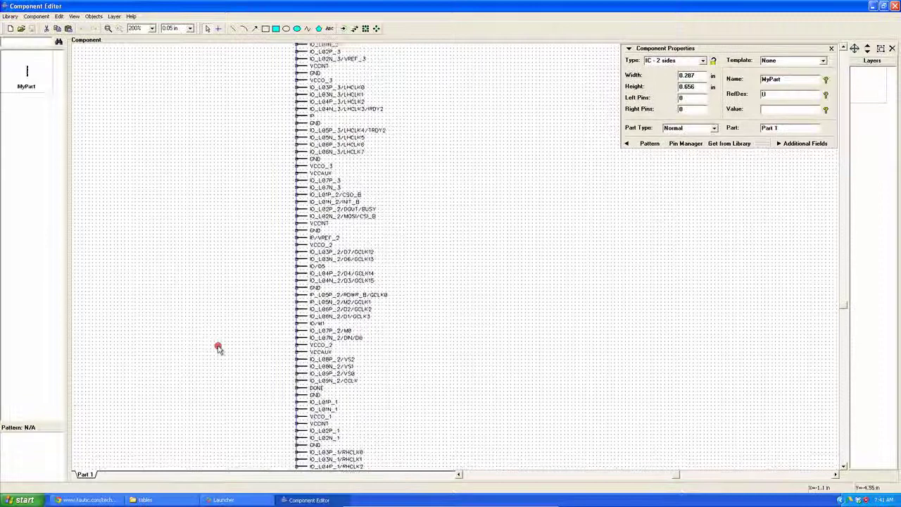
pyautogui.scroll(3, 218, 348)
pyautogui.moveTo(274, 273); pyautogui.dragTo(422, 461)
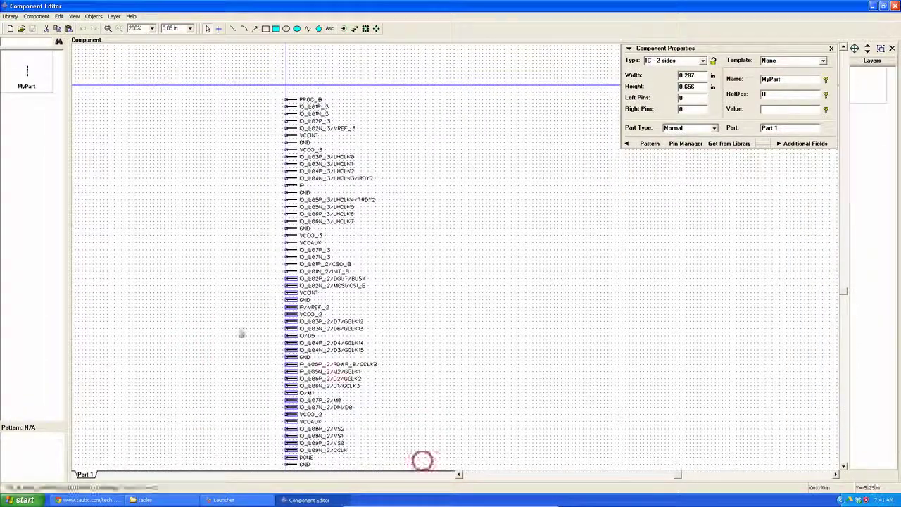
pyautogui.moveTo(293, 335); pyautogui.dragTo(497, 176)
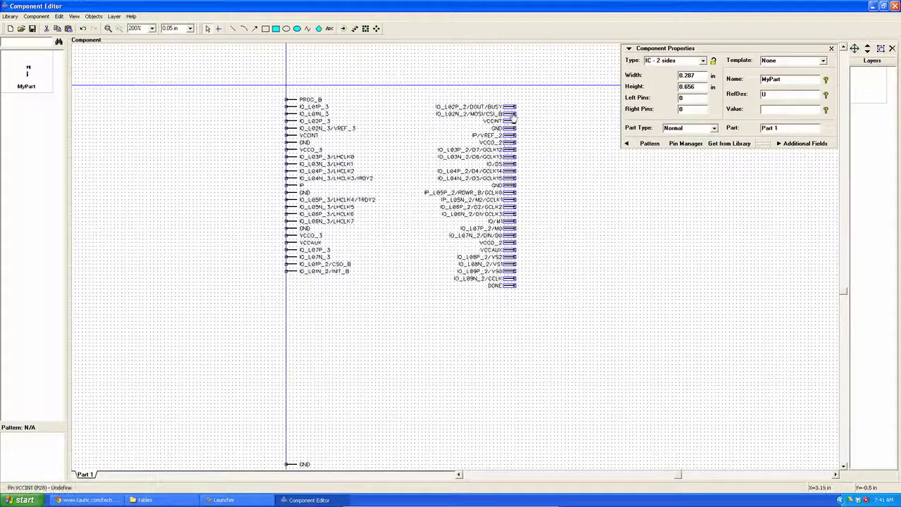
pyautogui.moveTo(514, 118); pyautogui.dragTo(494, 117)
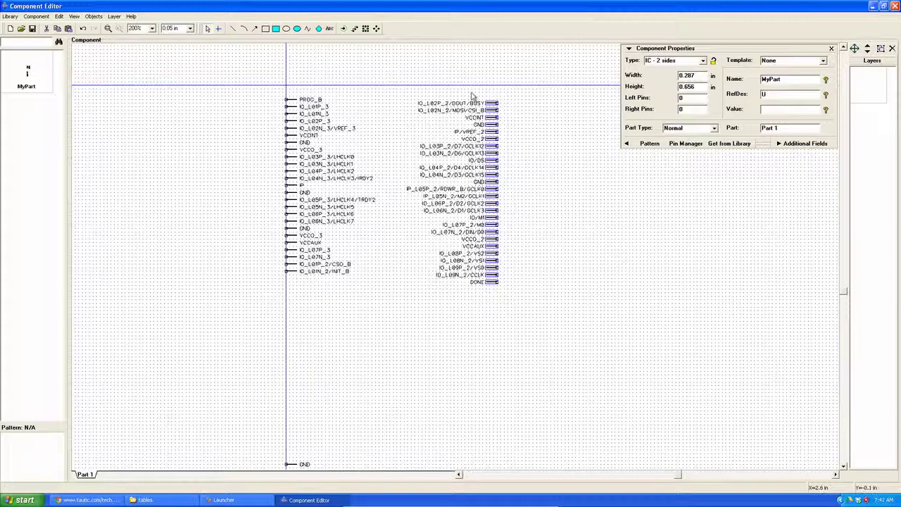
pyautogui.press('r')
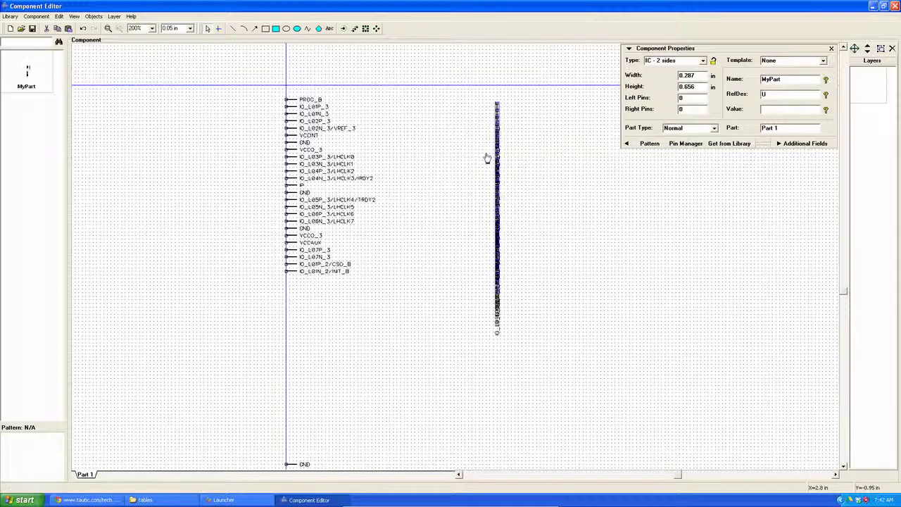
pyautogui.hotkey('ctrl', 'z')
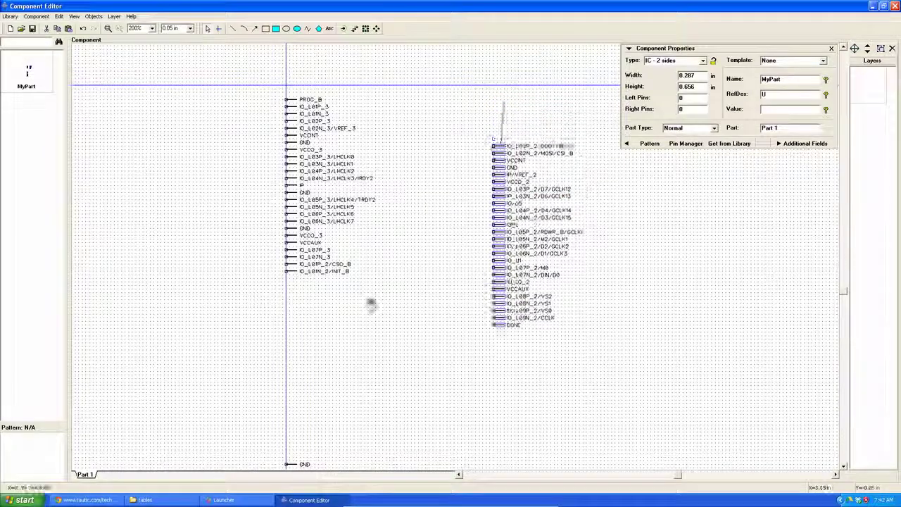
pyautogui.moveTo(370, 304); pyautogui.dragTo(289, 284)
pyautogui.click(209, 263)
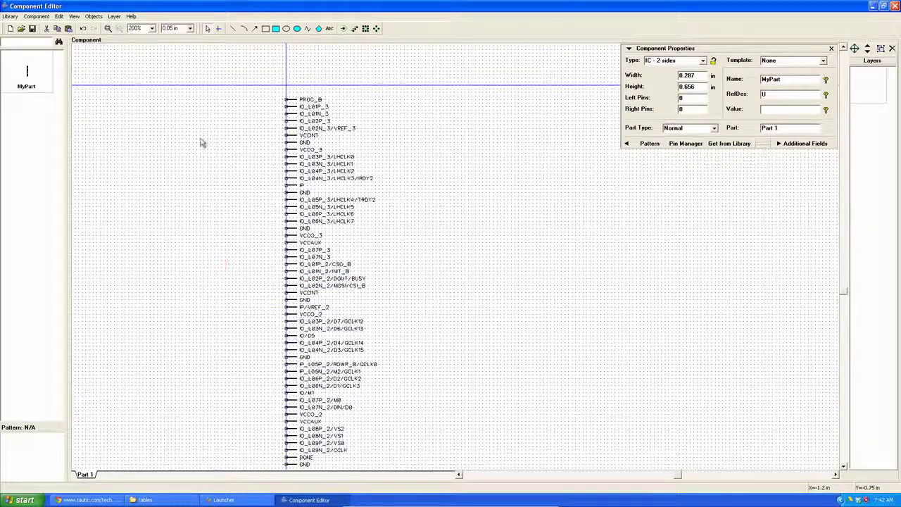
pyautogui.click(546, 259)
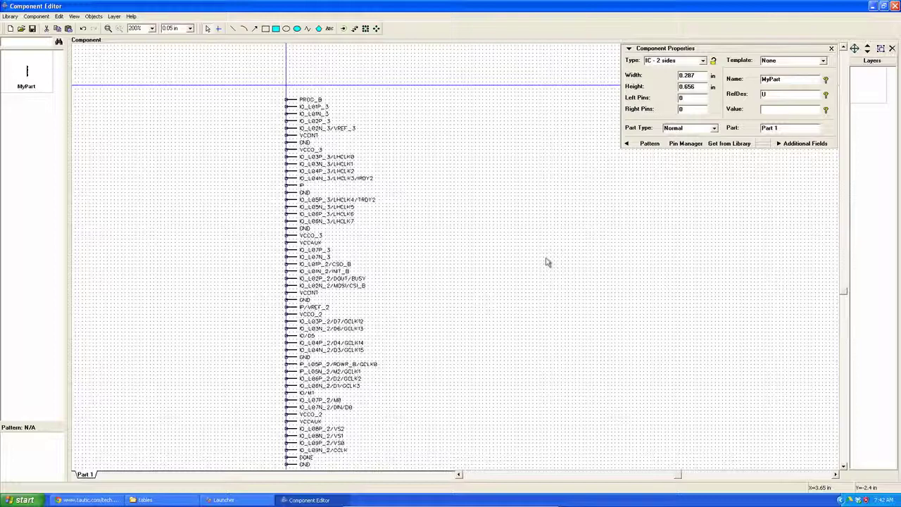